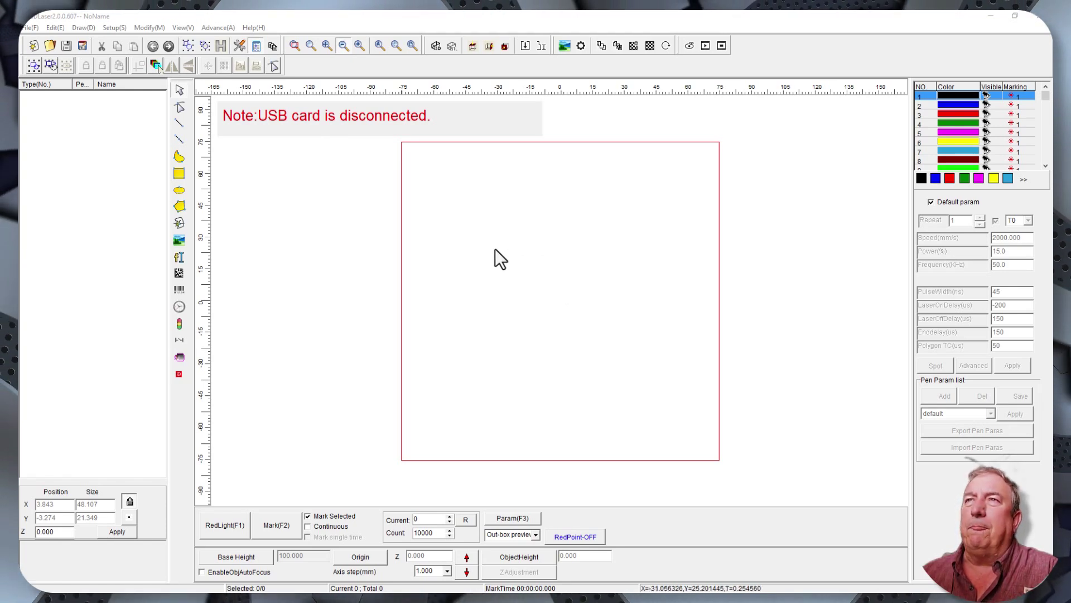
Step: Draw a rectangle about 30.8 × 33.1 mm near the centre of the work area
{"action": "left_click", "coordinate": [178, 174]}
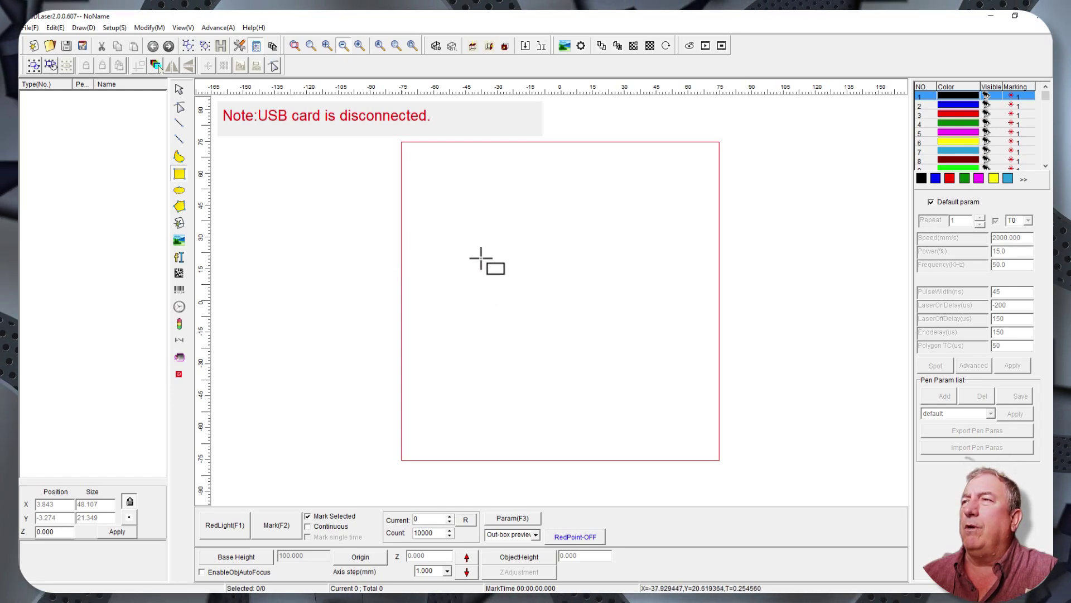
{"action": "left_click_drag", "start_coordinate": [472, 257], "coordinate": [537, 326]}
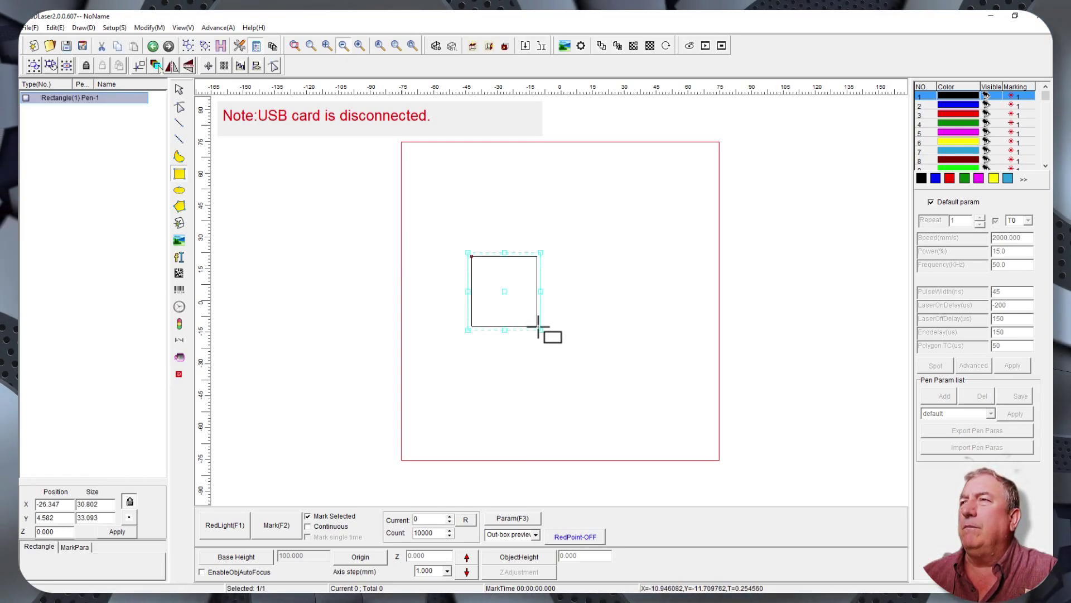
Step: Open the rectangle's hatch settings with Outline No-Marking ticked and Fill 1 enabled
{"action": "left_click", "coordinate": [219, 47]}
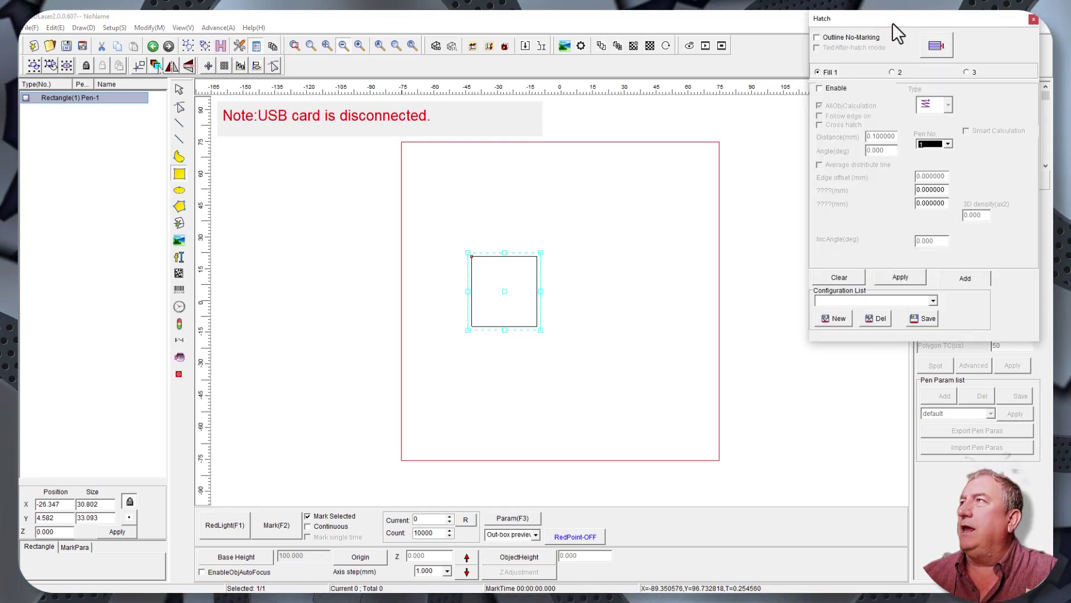
{"action": "left_click_drag", "start_coordinate": [898, 17], "coordinate": [744, 124]}
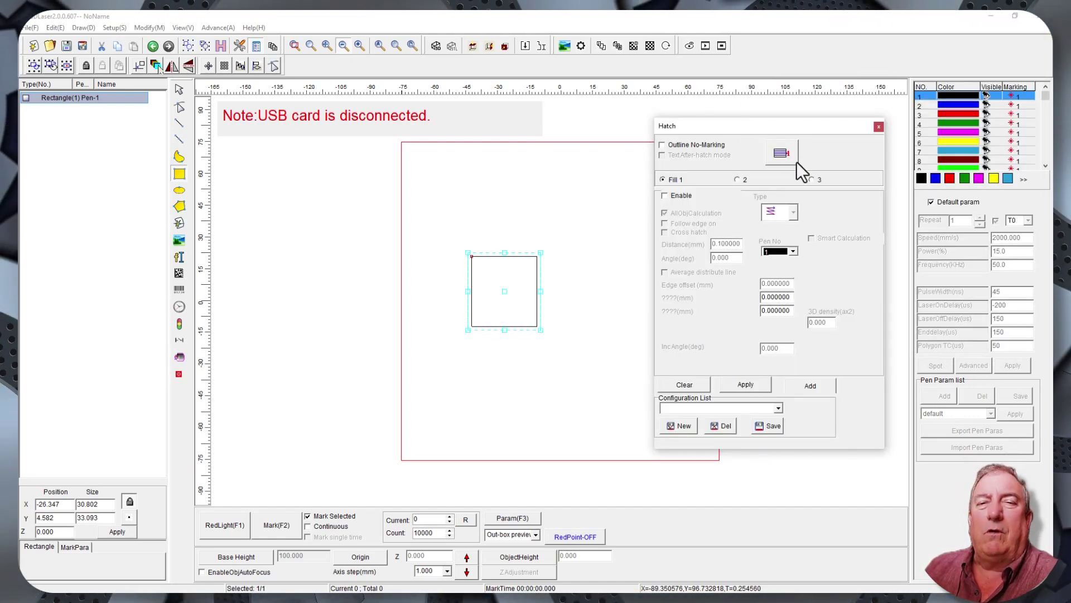
{"action": "left_click", "coordinate": [662, 145]}
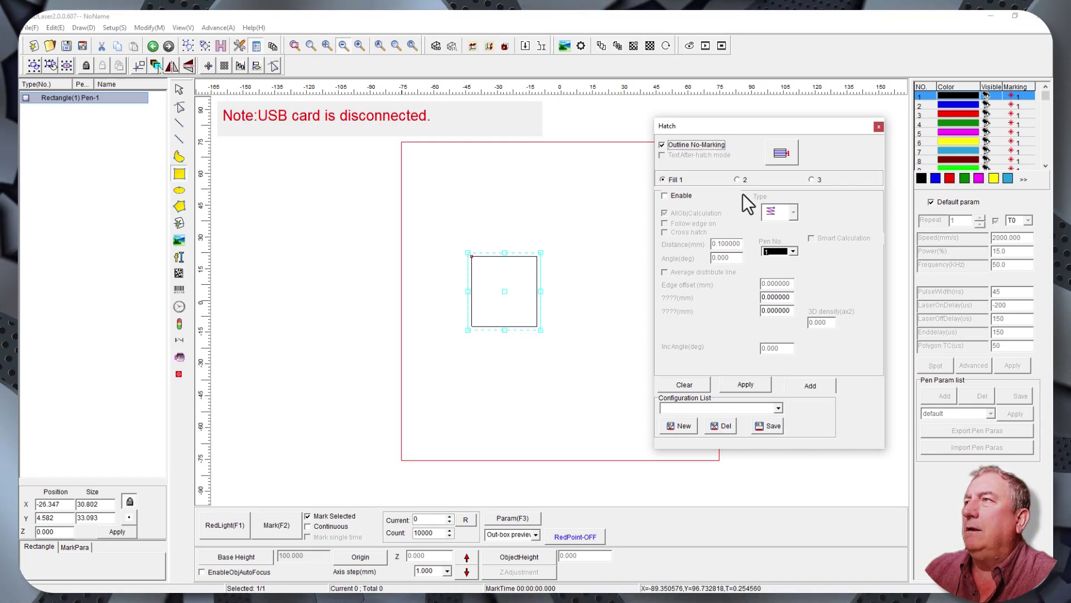
{"action": "left_click", "coordinate": [663, 179]}
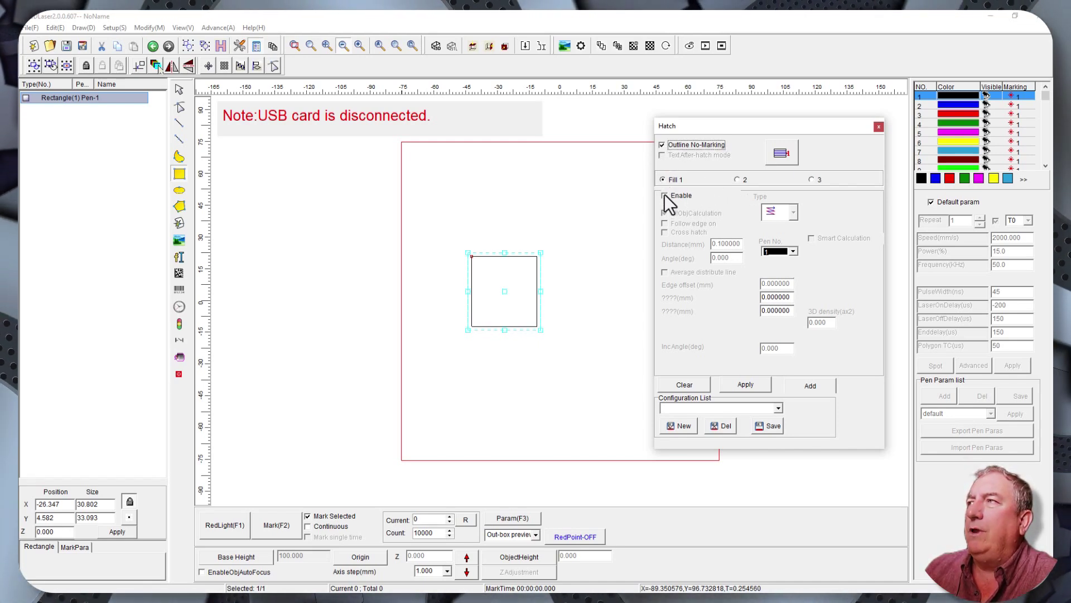
{"action": "left_click", "coordinate": [665, 196]}
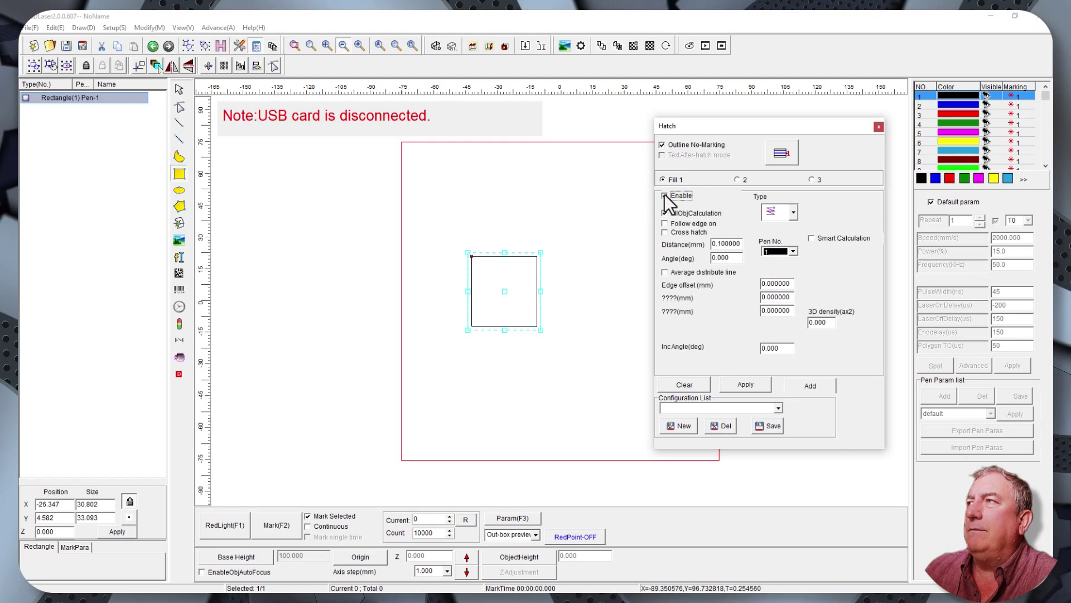
Step: Choose the second hatch pattern type, turn on cross hatch and enter .025 mm distance
{"action": "left_click", "coordinate": [794, 212]}
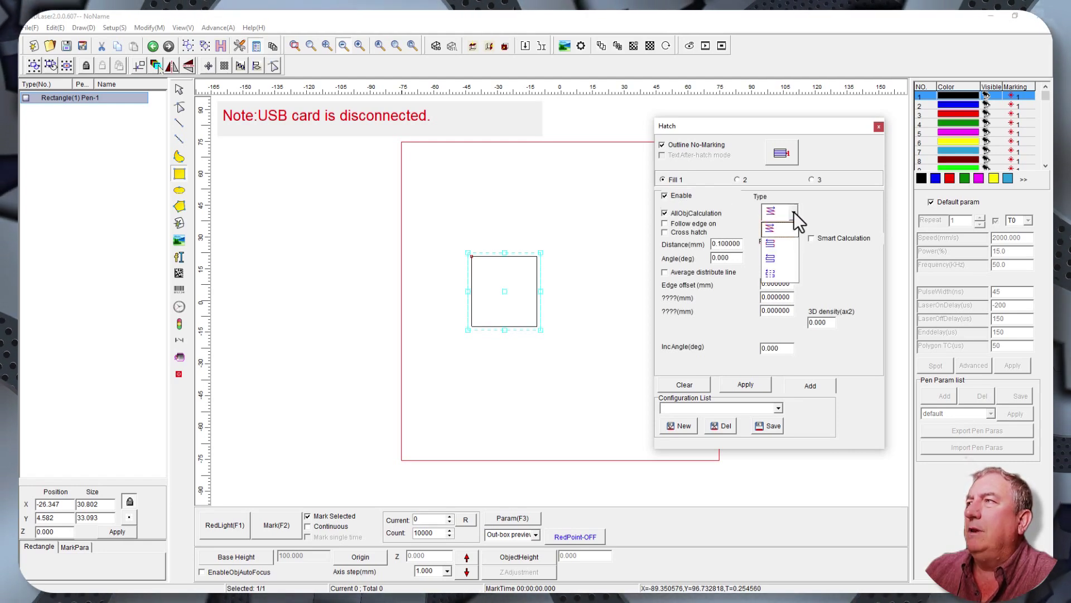
{"action": "left_click", "coordinate": [779, 246]}
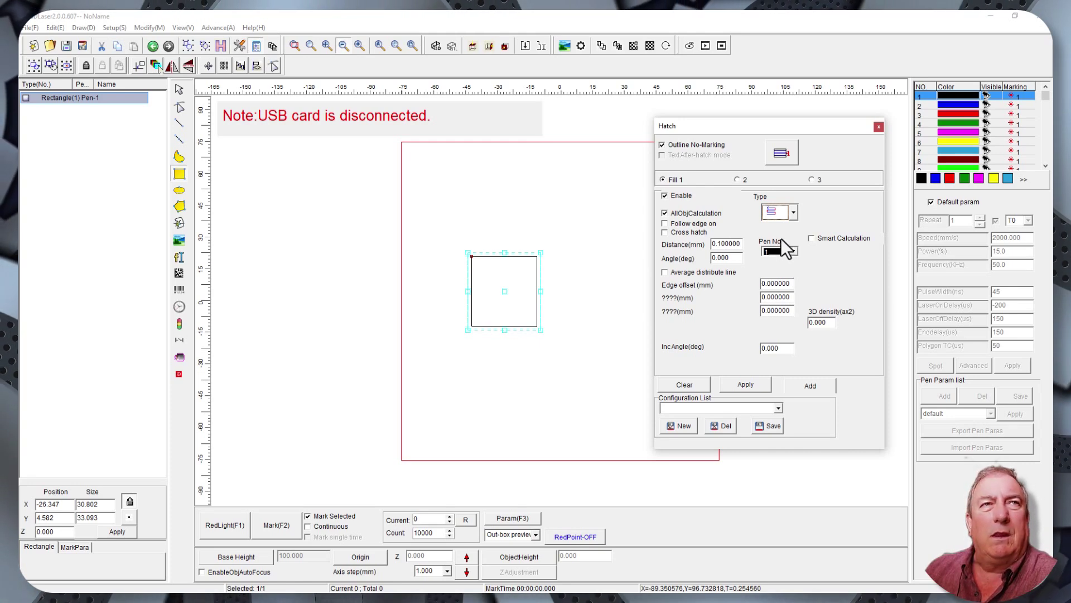
{"action": "left_click", "coordinate": [664, 232]}
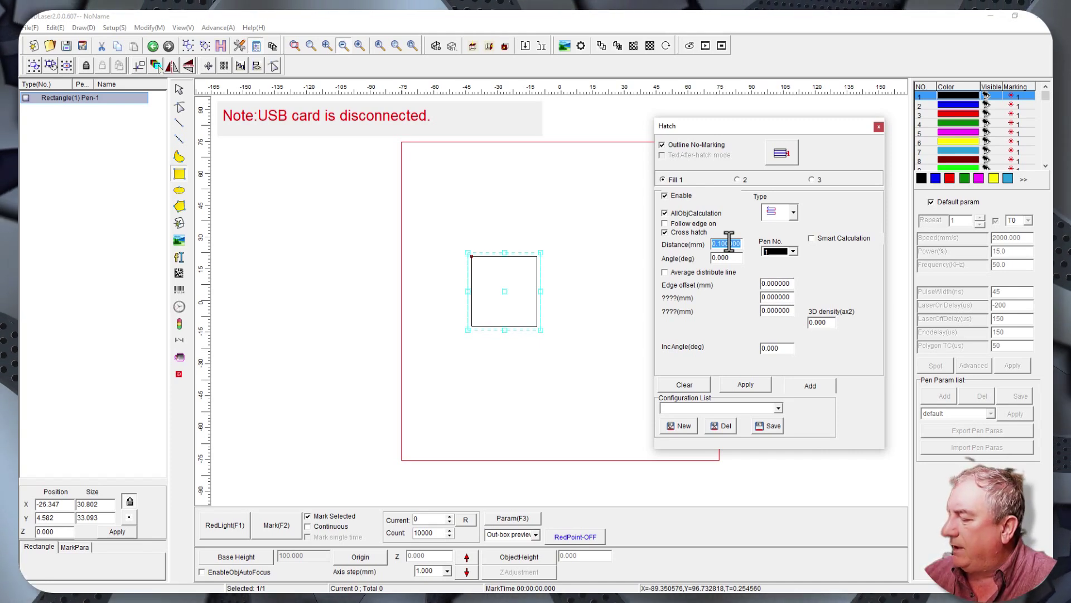
{"action": "type", "text": "25"}
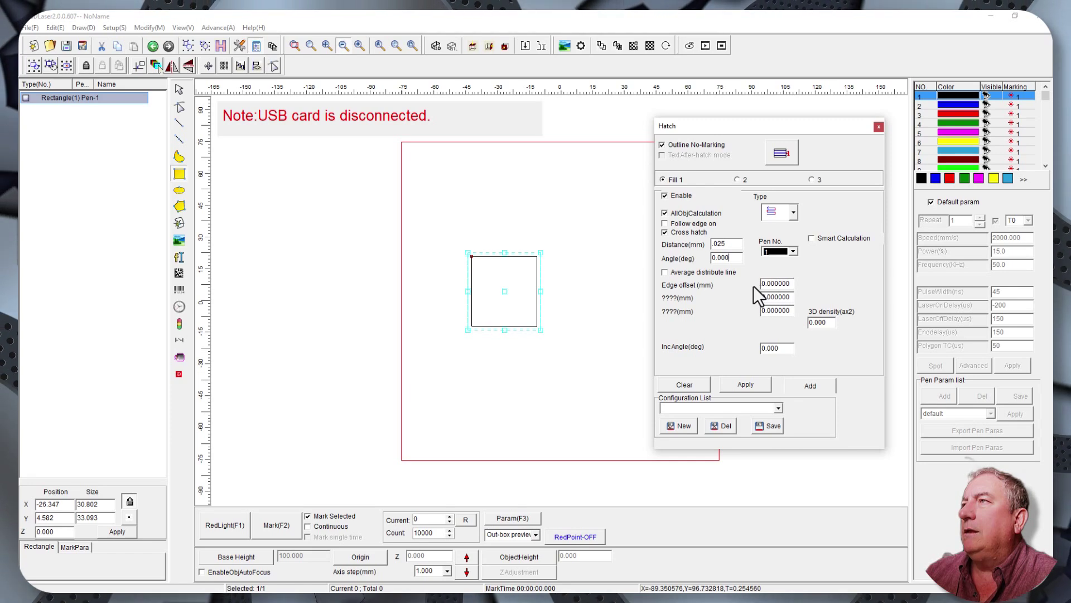
Step: Change the hatch angle to 45 degrees, keeping the 0.025 mm line spacing
{"action": "left_click_drag", "start_coordinate": [734, 258], "coordinate": [677, 282]}
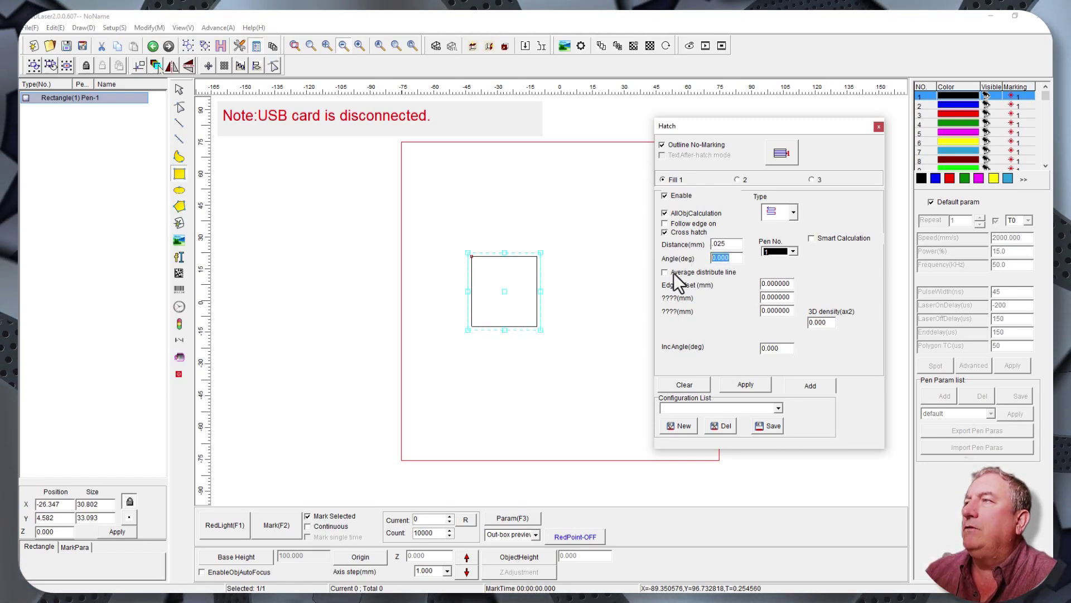
{"action": "type", "text": "45"}
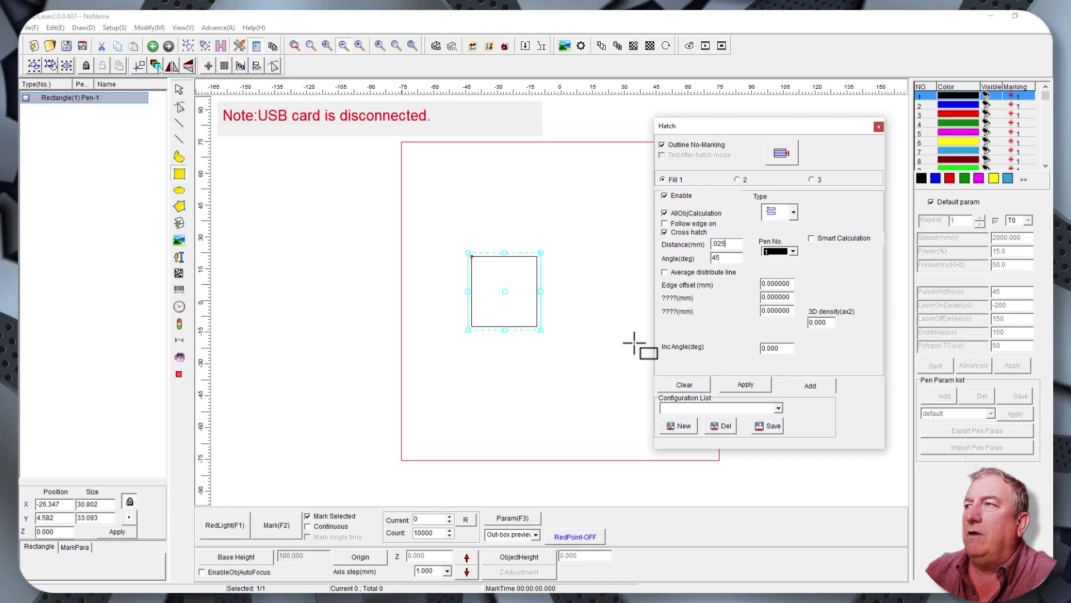
Step: Apply the hatch and deselect the rectangle to reveal its cross-hatch fill
{"action": "left_click", "coordinate": [748, 388]}
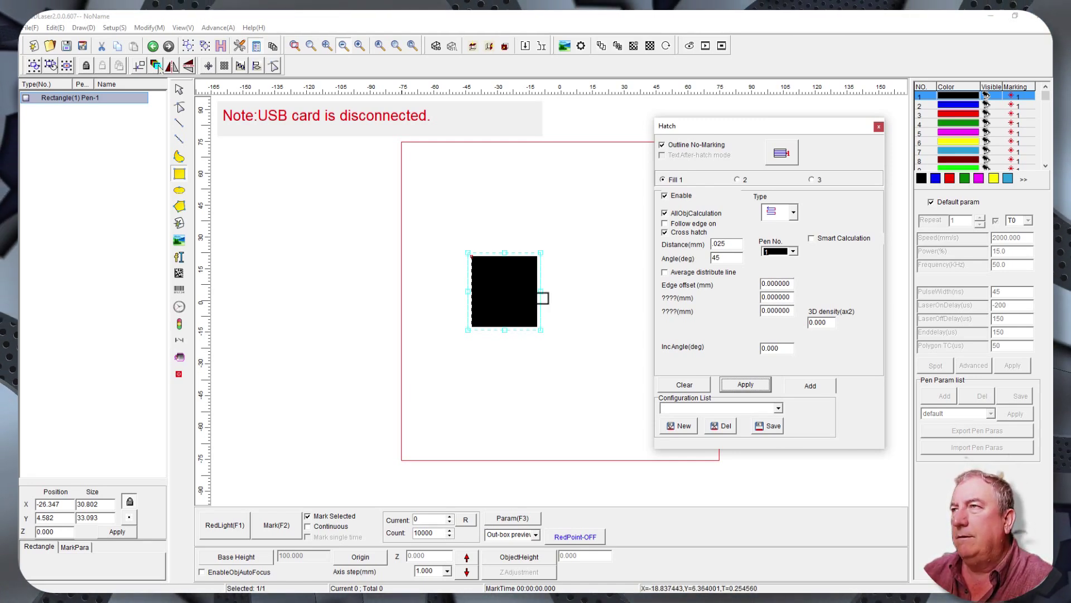
{"action": "left_click", "coordinate": [181, 89]}
{"action": "left_click", "coordinate": [544, 299]}
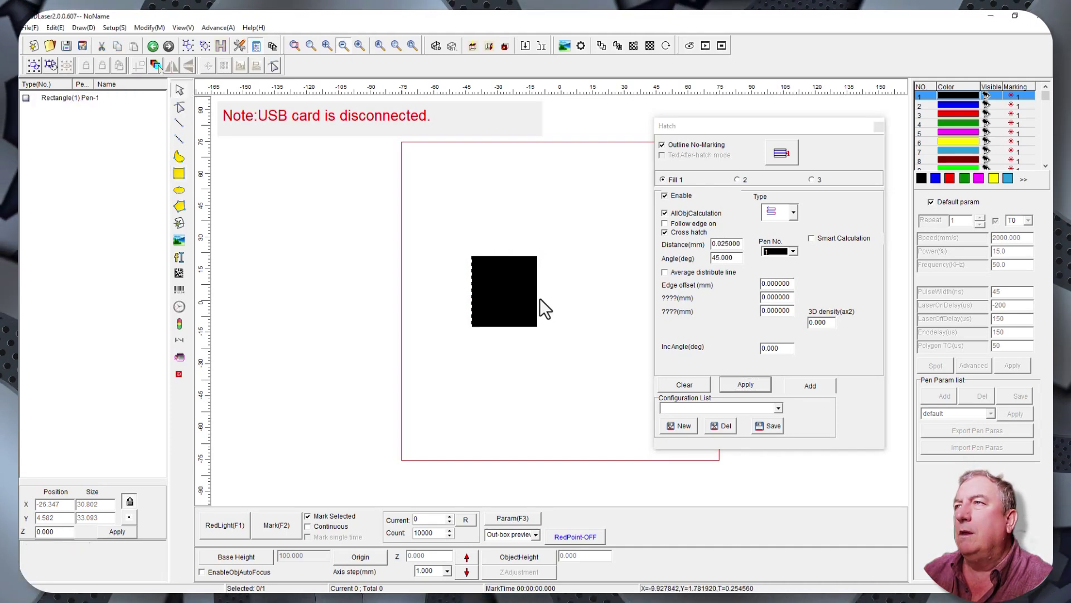
Step: Zoom in to inspect the dense fill, then turn off pen 1's default parameters
{"action": "scroll", "coordinate": [507, 279], "scroll_direction": "up", "scroll_amount": 10}
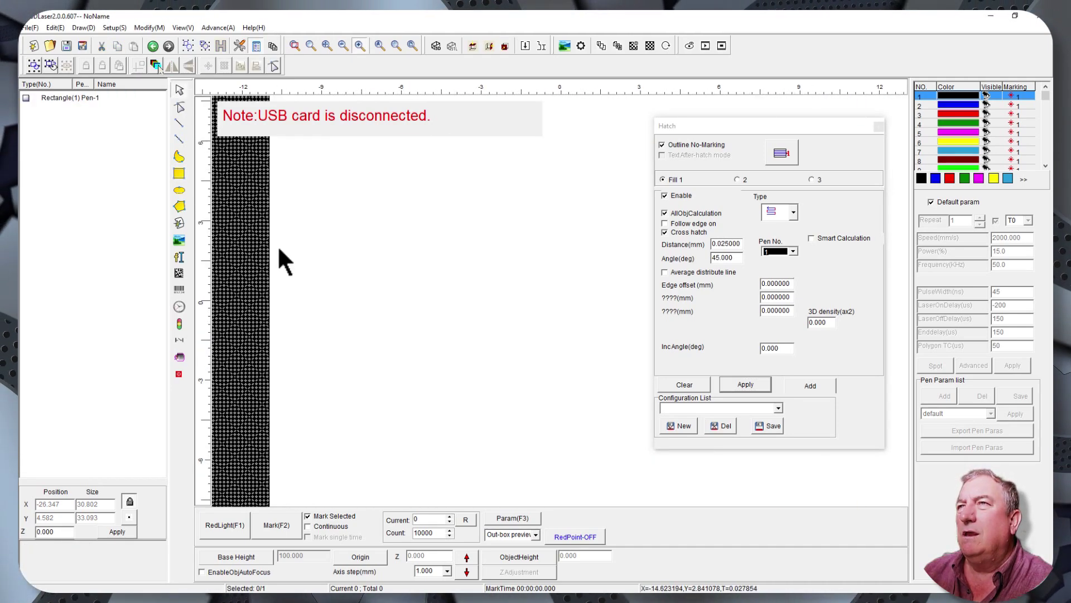
{"action": "mouse_move", "coordinate": [290, 271]}
{"action": "middle_mouse_down"}
{"action": "mouse_move", "coordinate": [328, 297]}
{"action": "mouse_move", "coordinate": [717, 315]}
{"action": "mouse_move", "coordinate": [519, 287]}
{"action": "mouse_move", "coordinate": [631, 282]}
{"action": "middle_mouse_up"}
{"action": "scroll", "coordinate": [636, 282], "scroll_direction": "down", "scroll_amount": 5}
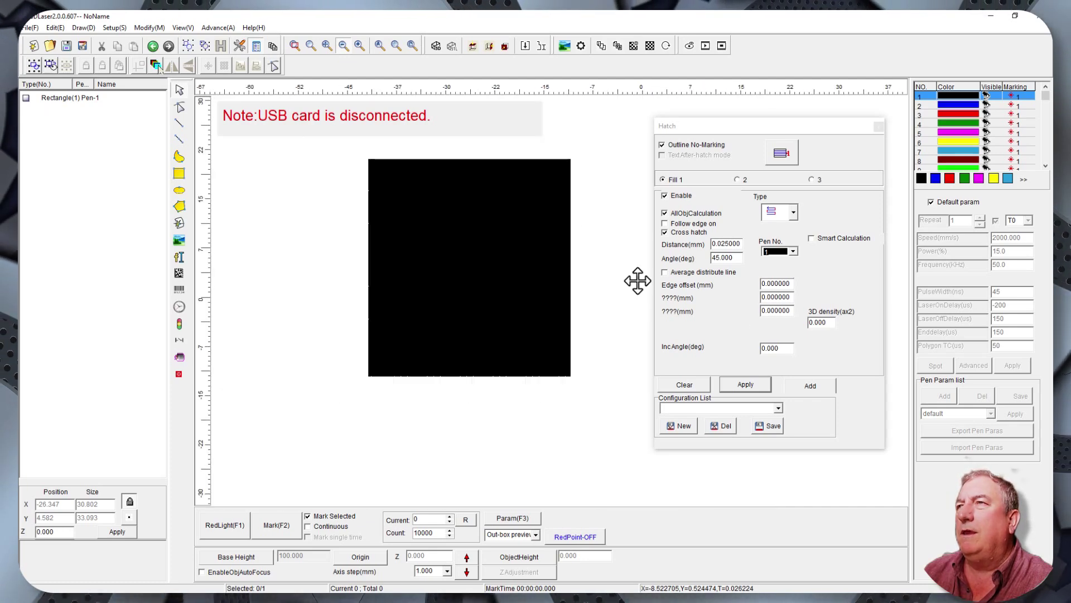
{"action": "scroll", "coordinate": [580, 258], "scroll_direction": "down", "scroll_amount": 2}
{"action": "middle_click_drag", "start_coordinate": [579, 258], "coordinate": [610, 303]}
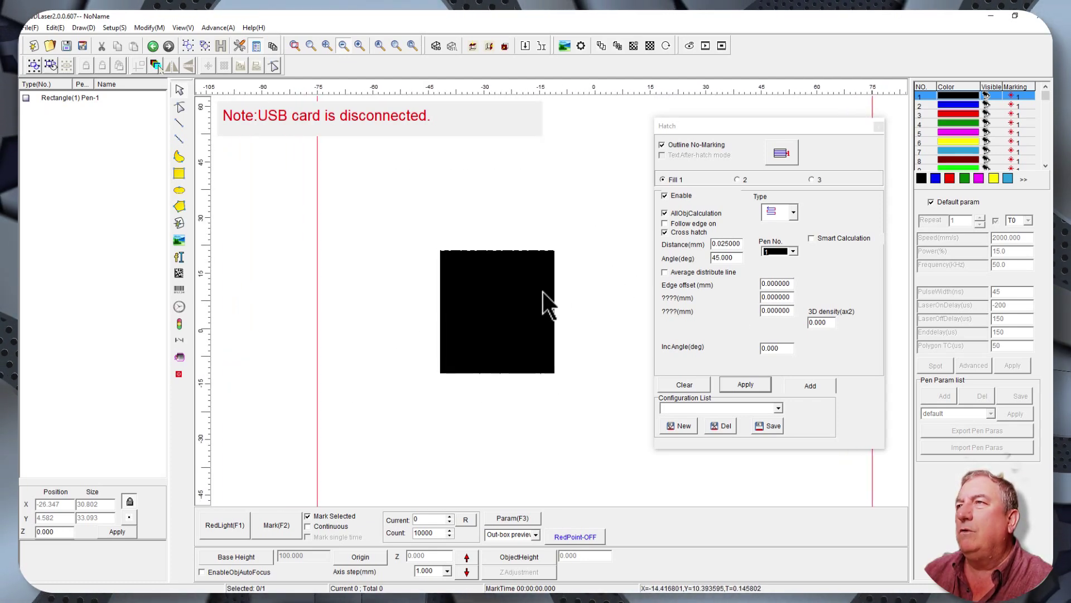
{"action": "scroll", "coordinate": [536, 296], "scroll_direction": "down", "scroll_amount": 2}
{"action": "scroll", "coordinate": [497, 270], "scroll_direction": "up", "scroll_amount": 1}
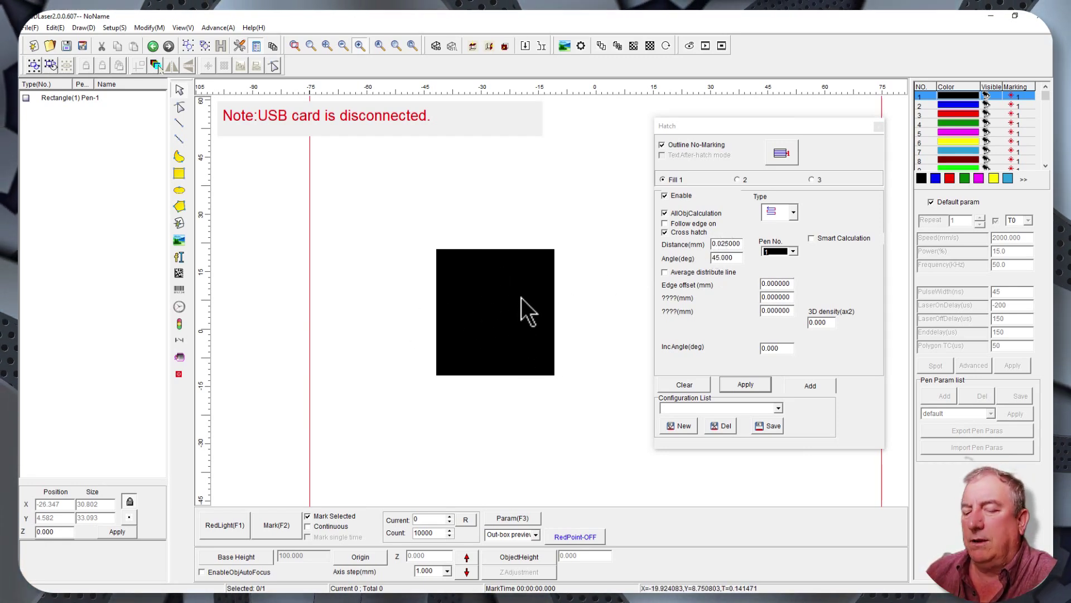
{"action": "scroll", "coordinate": [545, 279], "scroll_direction": "up", "scroll_amount": 1}
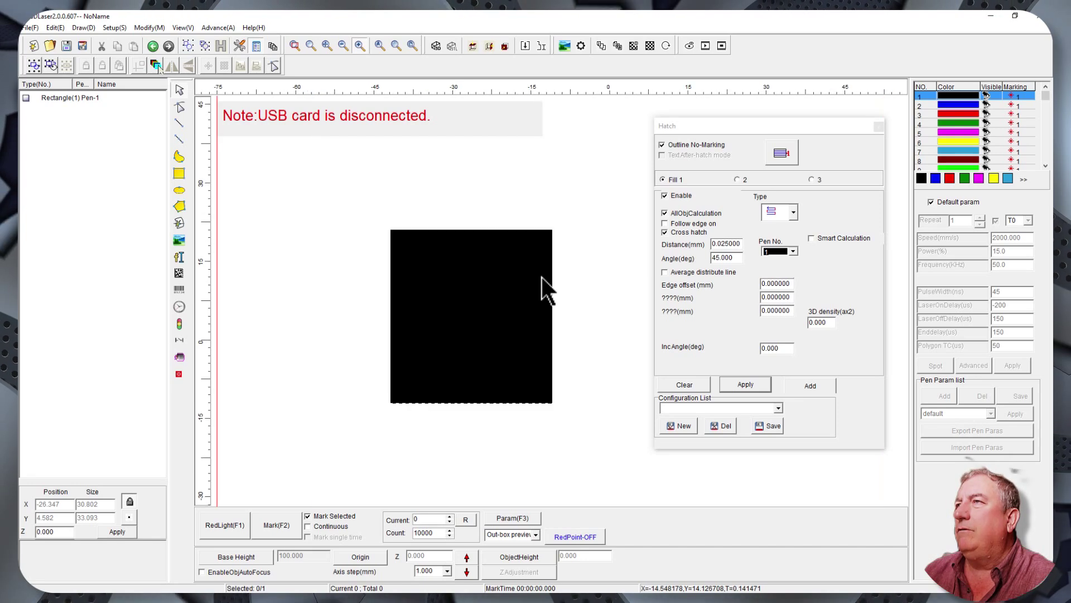
{"action": "scroll", "coordinate": [542, 278], "scroll_direction": "down", "scroll_amount": 1}
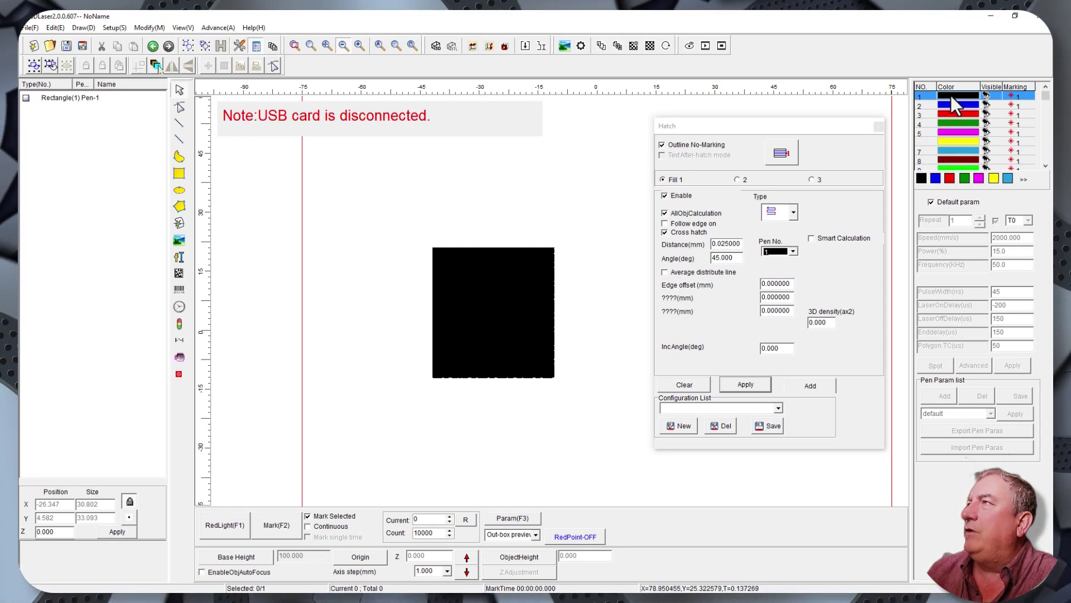
{"action": "left_click", "coordinate": [930, 203]}
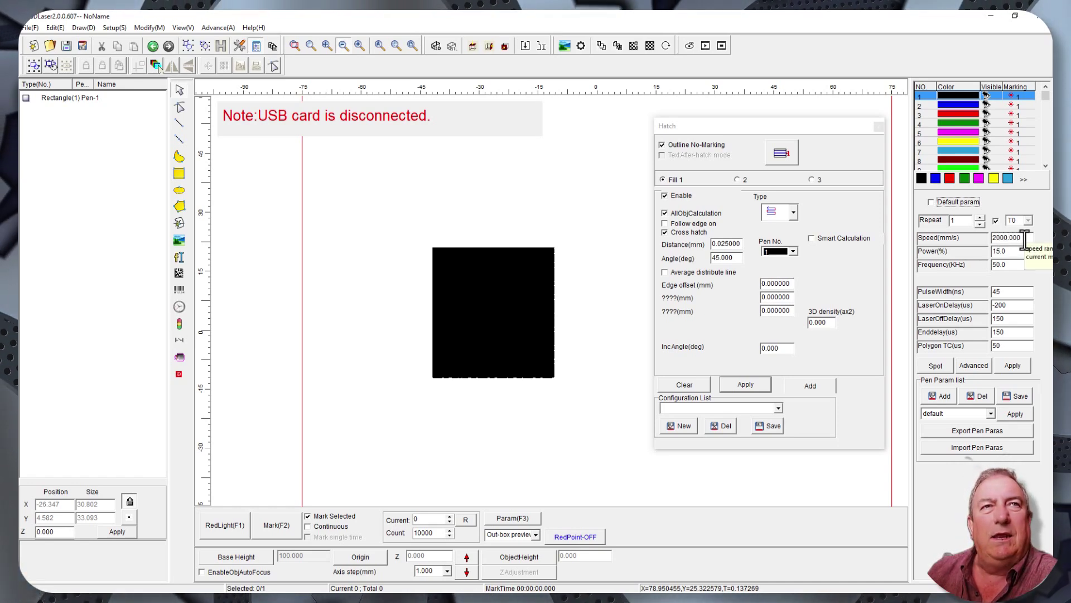
Step: Enter pen 1 speed 15000 mm/s, frequency 150 kHz and pulse width 200 ns, power unchanged
{"action": "double_click", "coordinate": [1025, 238]}
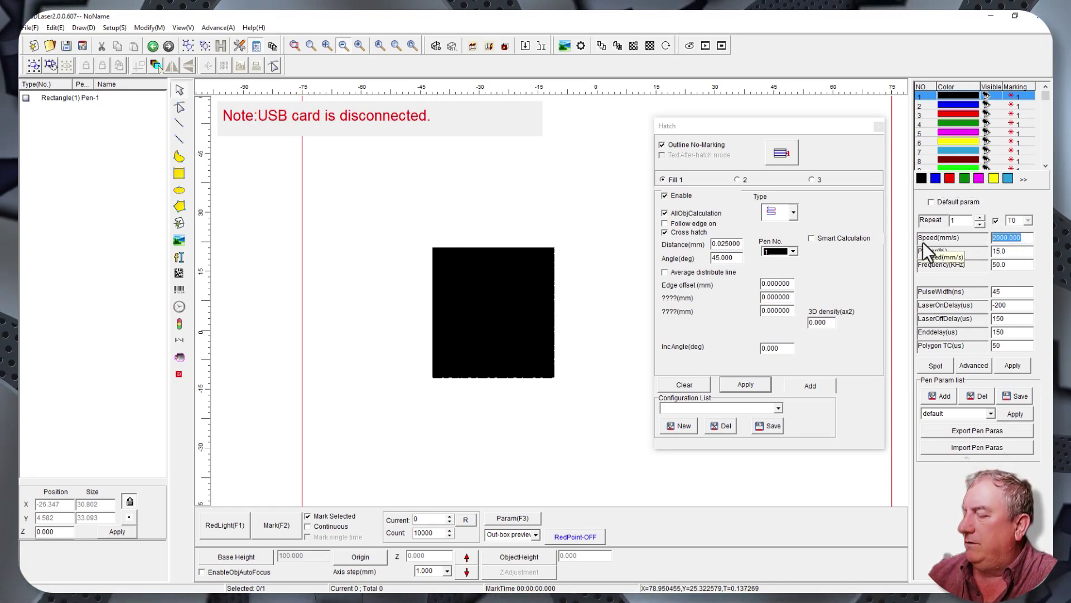
{"action": "type", "text": "15000"}
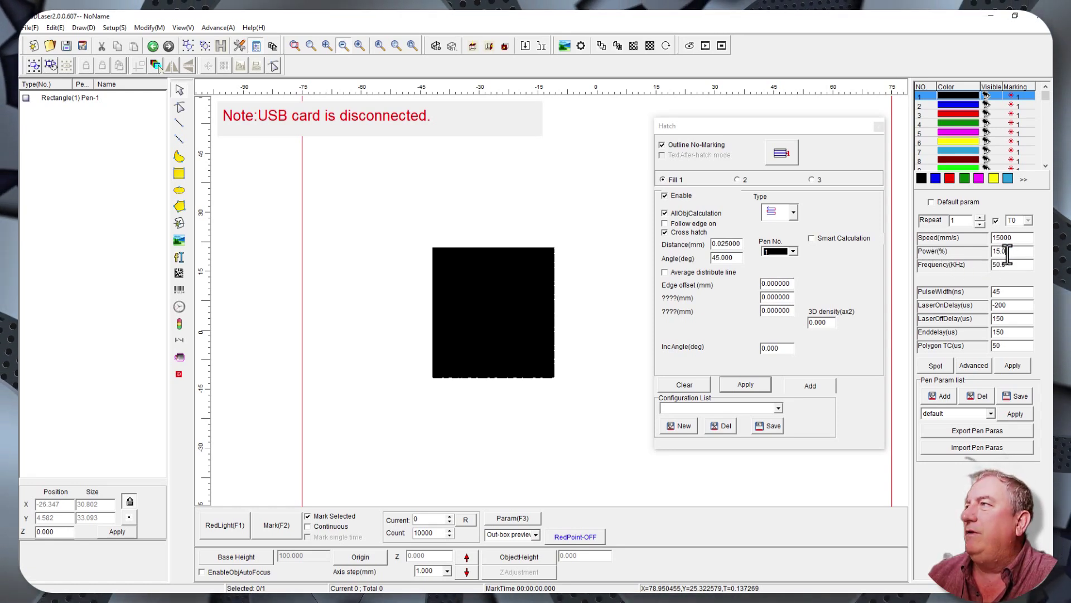
{"action": "left_click", "coordinate": [1007, 251]}
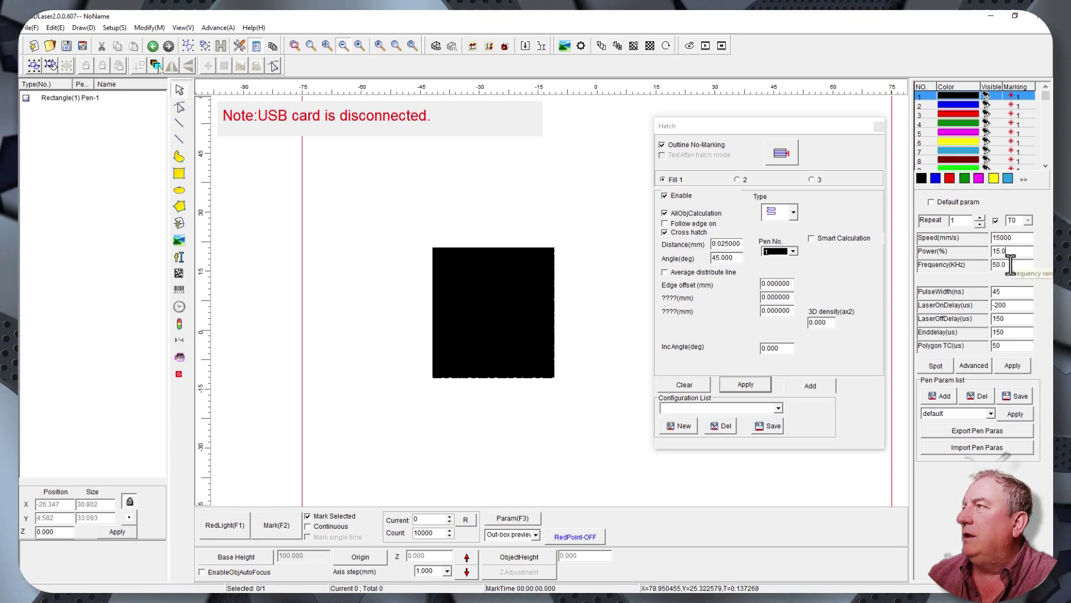
{"action": "double_click", "coordinate": [1007, 265]}
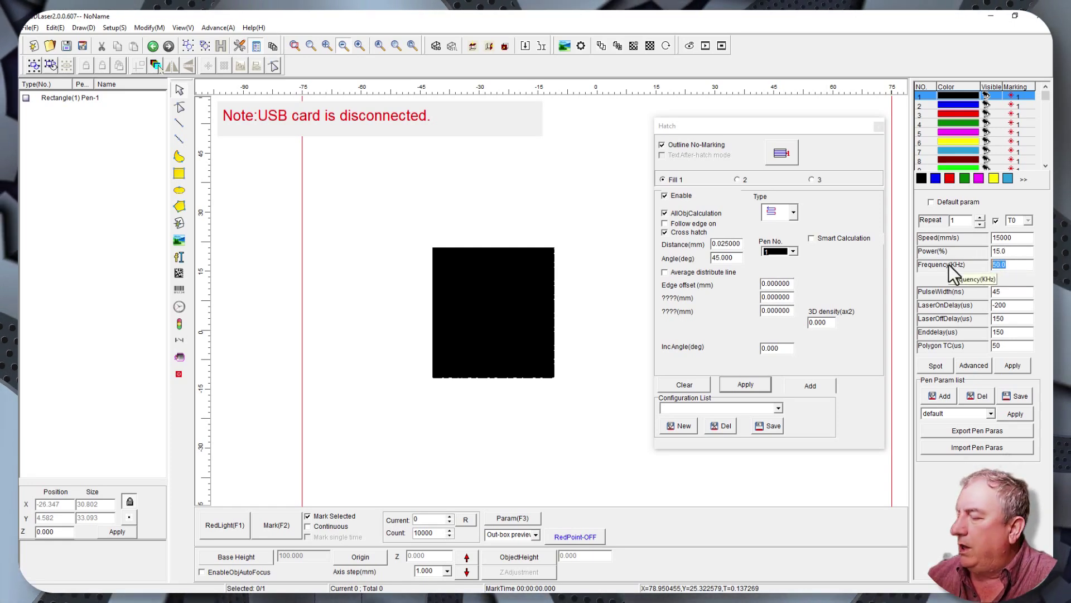
{"action": "type", "text": "150"}
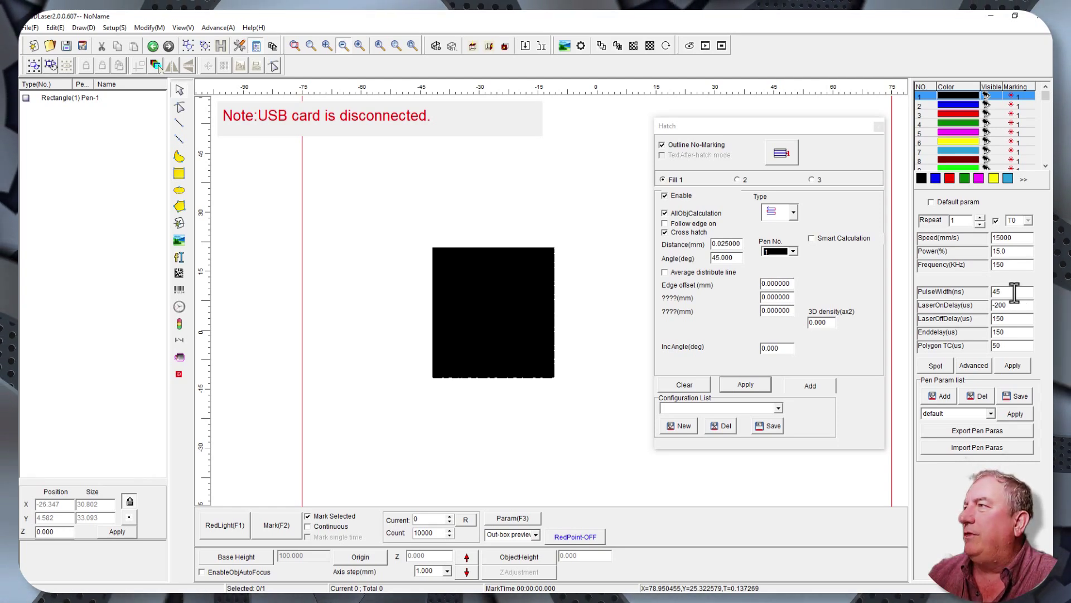
{"action": "key", "text": "Tab"}
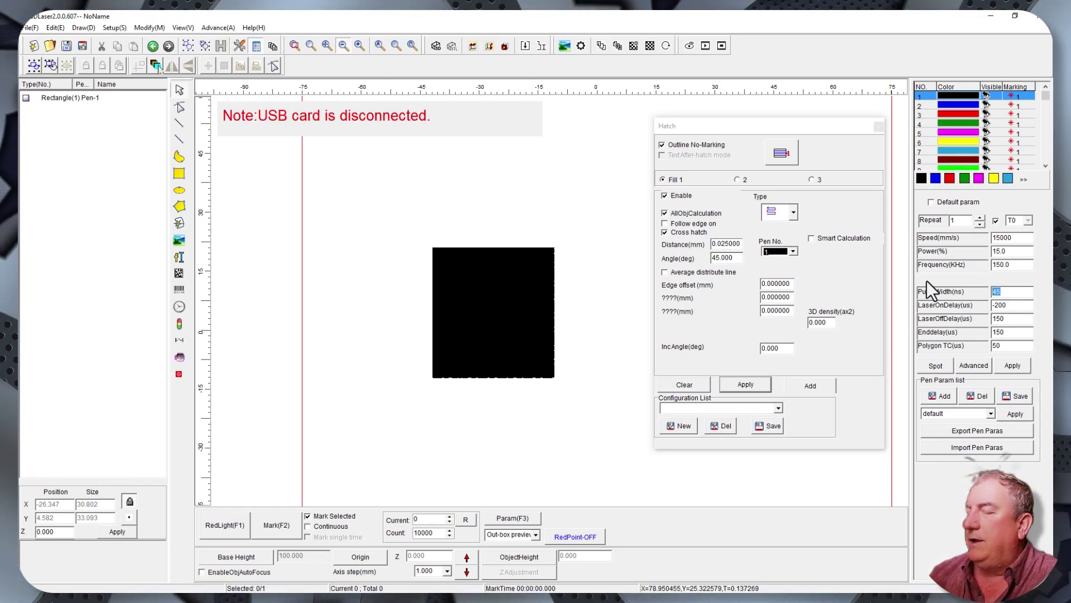
{"action": "type", "text": "200"}
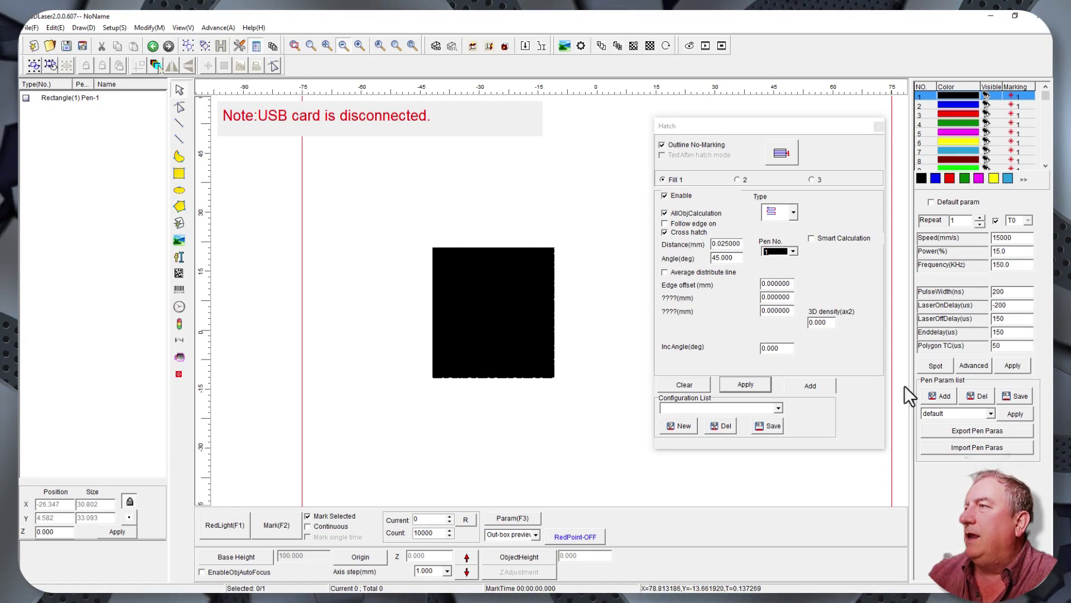
Step: Apply pen 1's new parameters, select the rectangle, run a mark job, then stop it
{"action": "left_click", "coordinate": [1013, 366]}
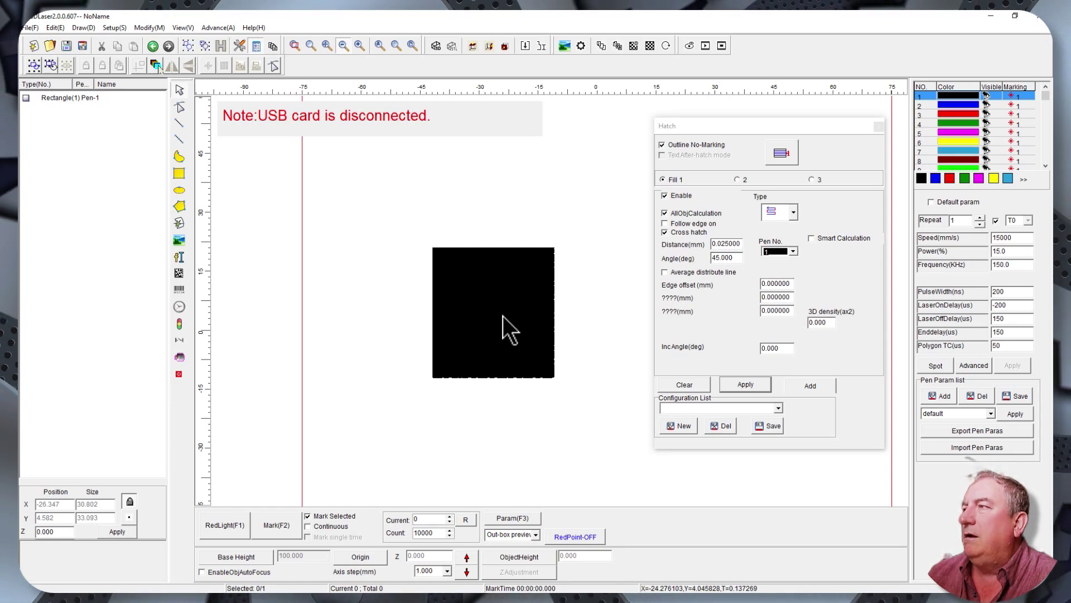
{"action": "left_click", "coordinate": [276, 525]}
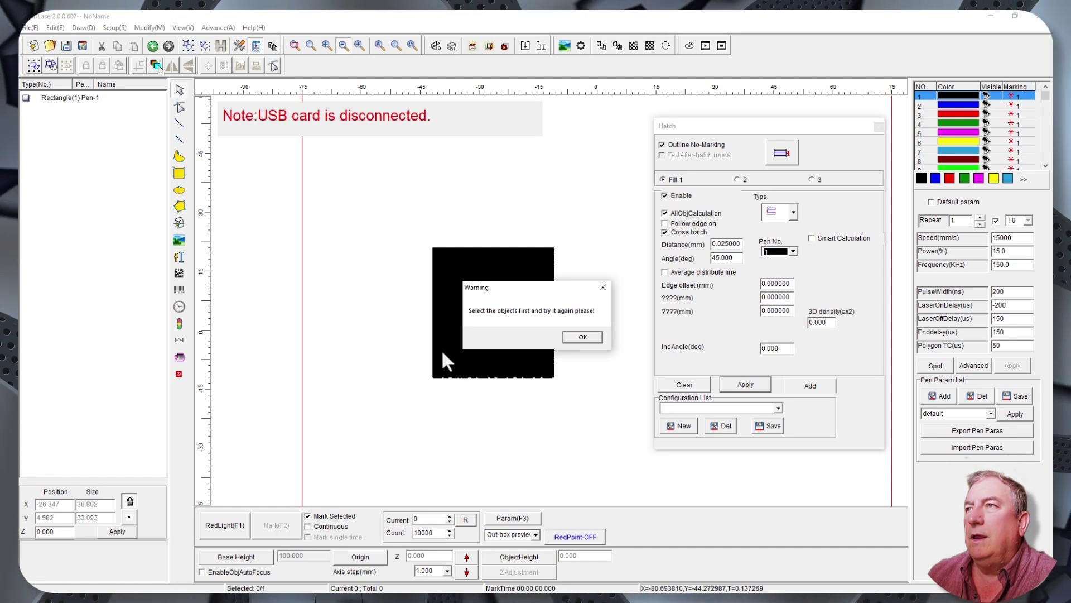
{"action": "left_click", "coordinate": [582, 336]}
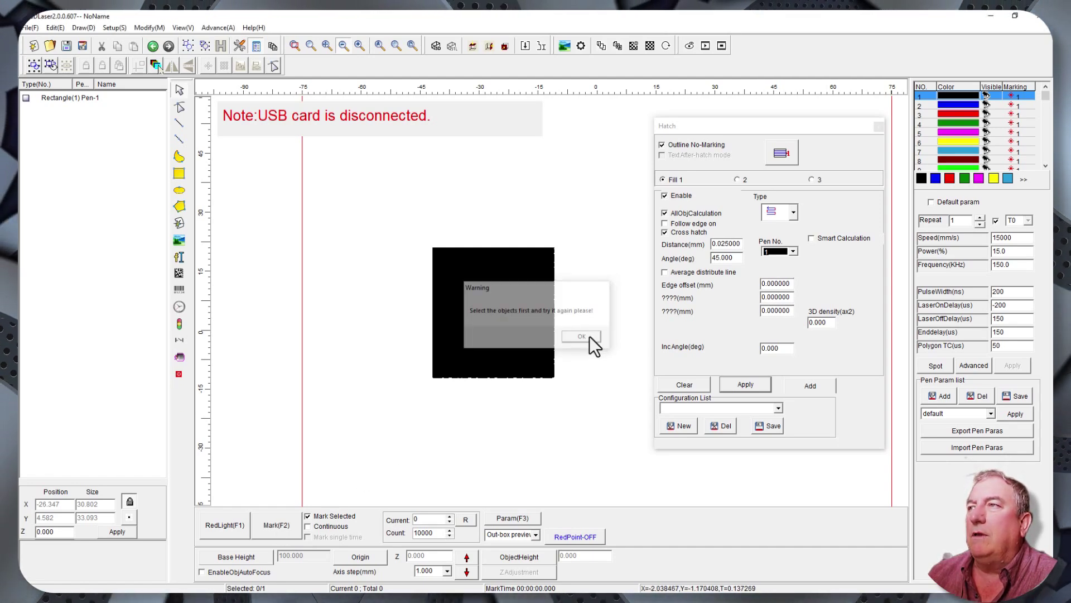
{"action": "left_click", "coordinate": [470, 290]}
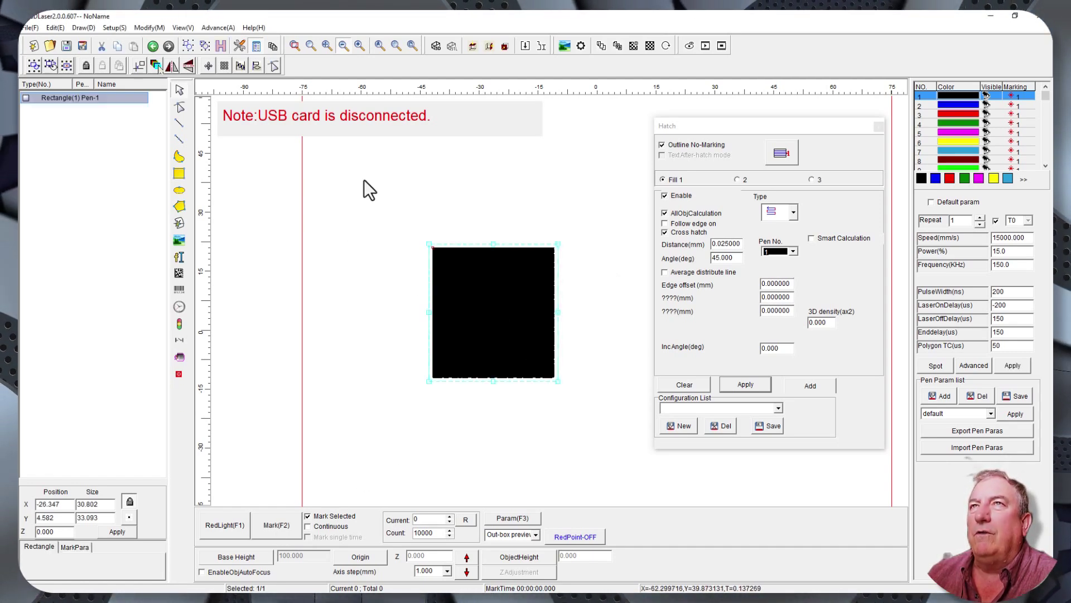
{"action": "left_click", "coordinate": [271, 530]}
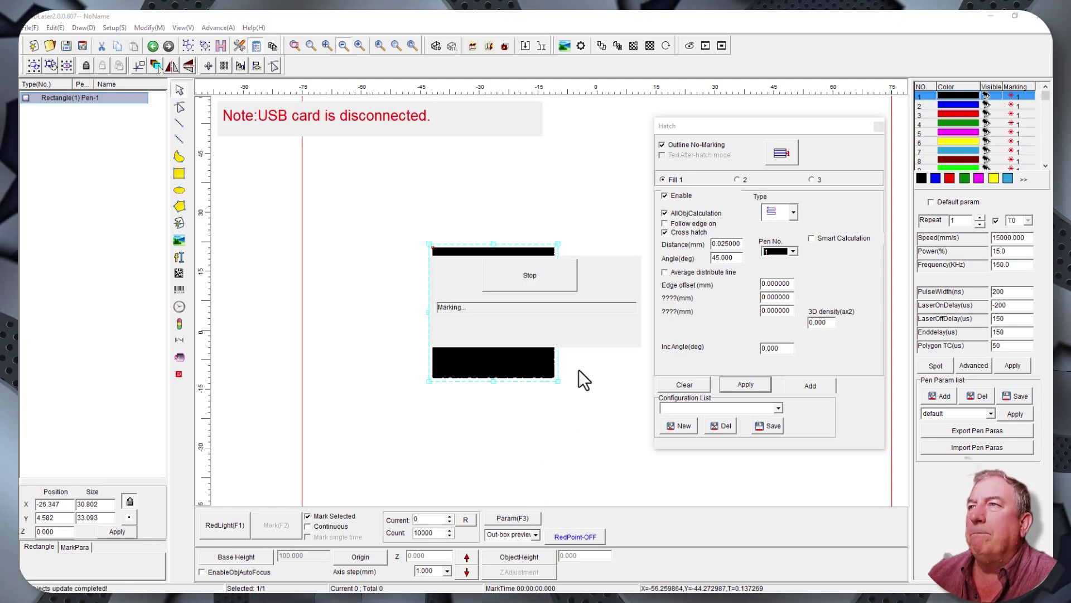
{"action": "left_click", "coordinate": [547, 282]}
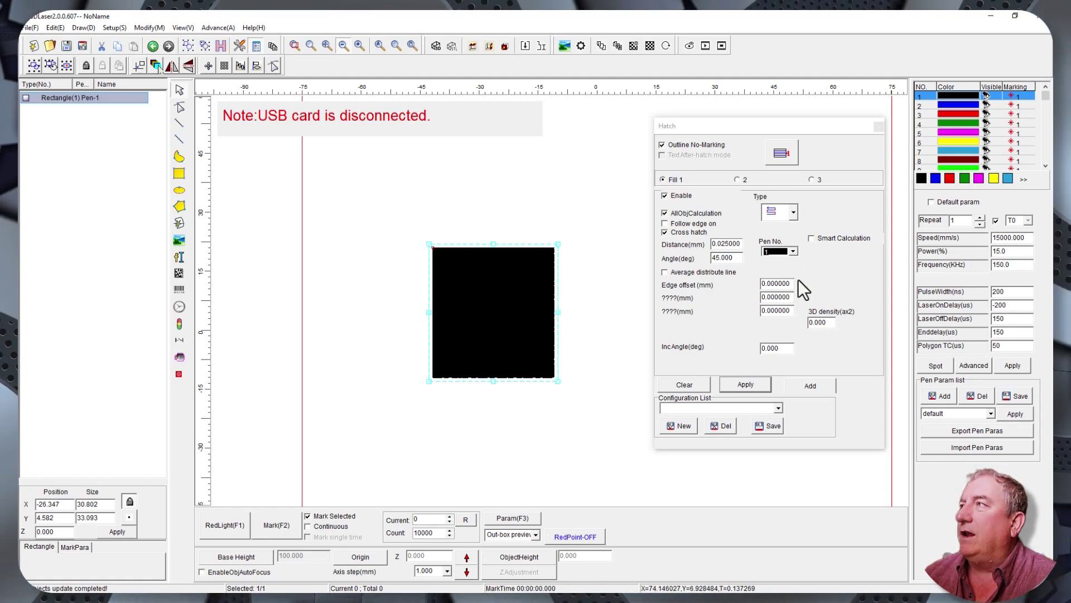
{"action": "left_click", "coordinate": [950, 104]}
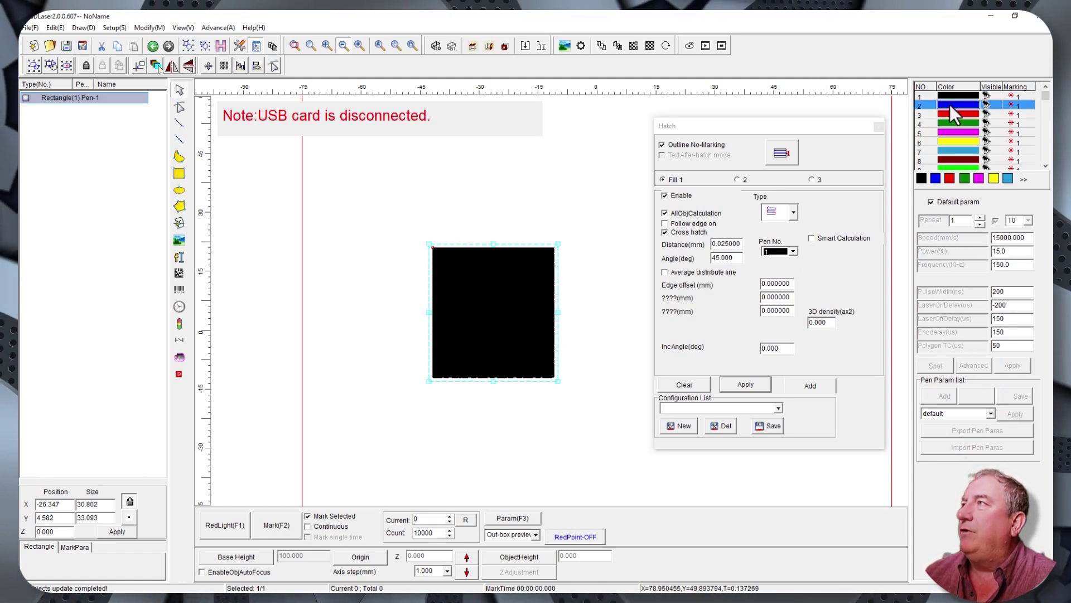
{"action": "left_click", "coordinate": [1011, 365]}
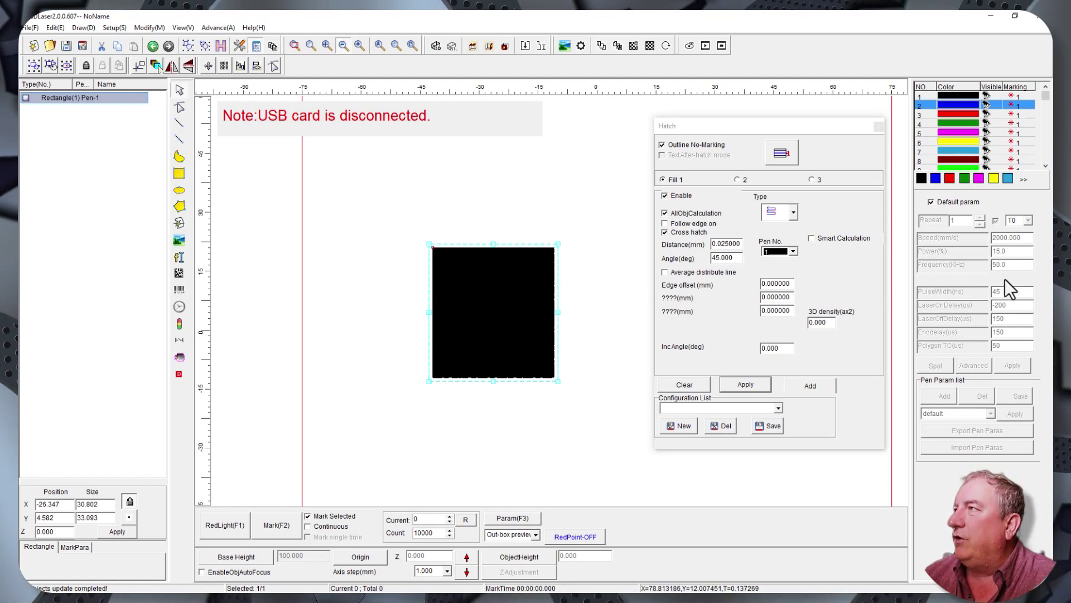
{"action": "left_click", "coordinate": [952, 96]}
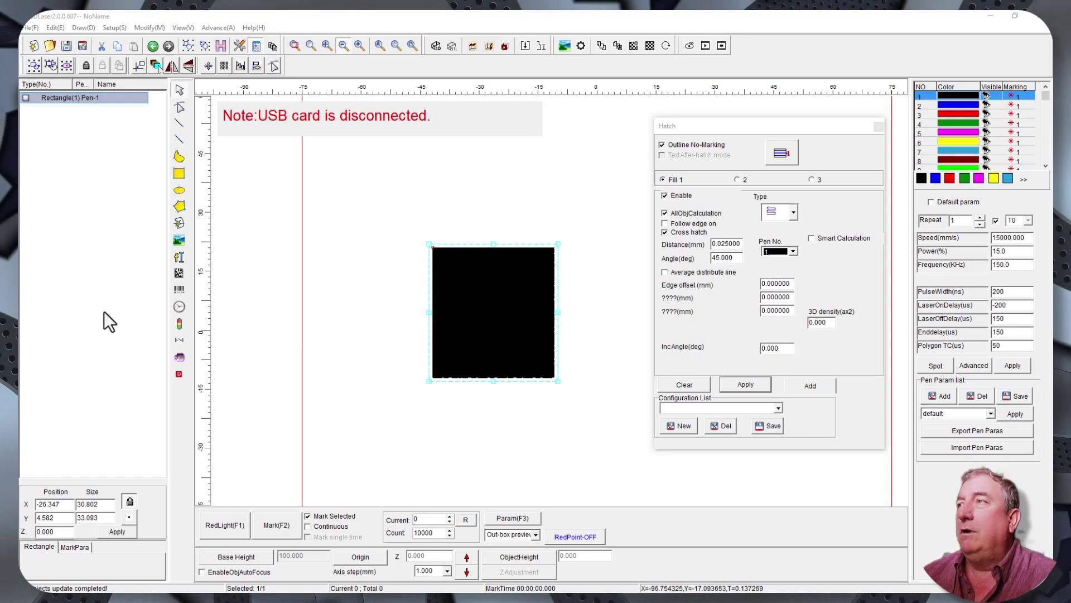
Step: Switch to single-direction line hatch with cross hatch off and 0.1 mm spacing
{"action": "left_click", "coordinate": [703, 126]}
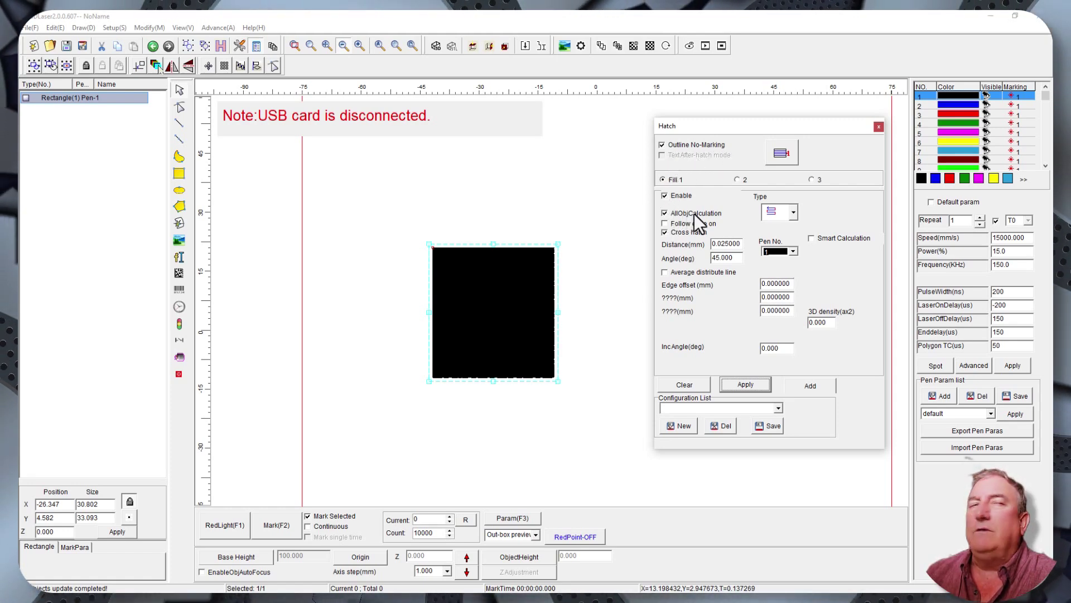
{"action": "left_click", "coordinate": [792, 213]}
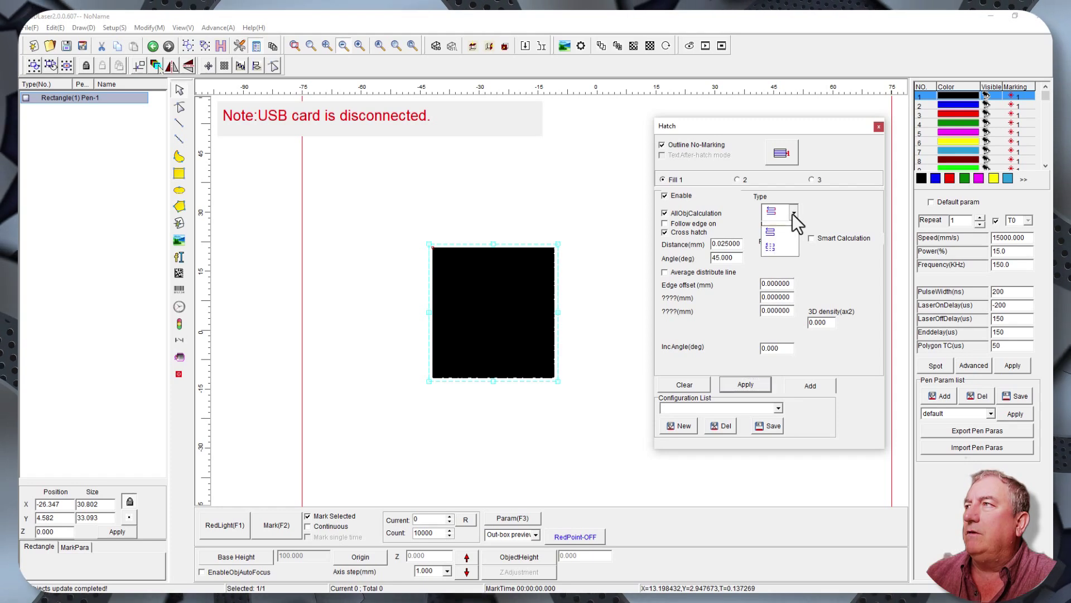
{"action": "left_click", "coordinate": [774, 244]}
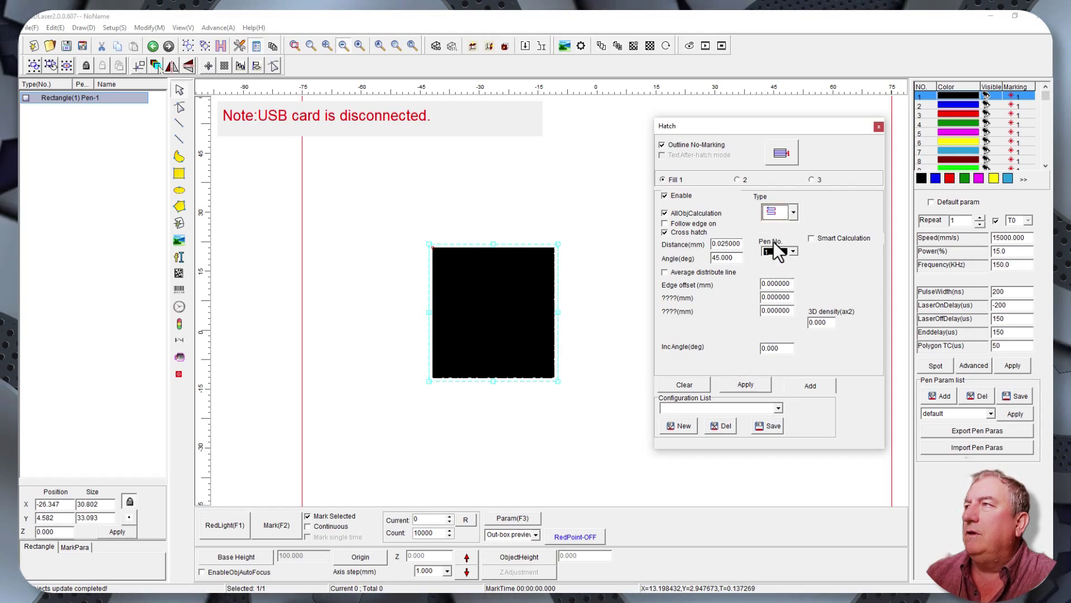
{"action": "left_click", "coordinate": [664, 233]}
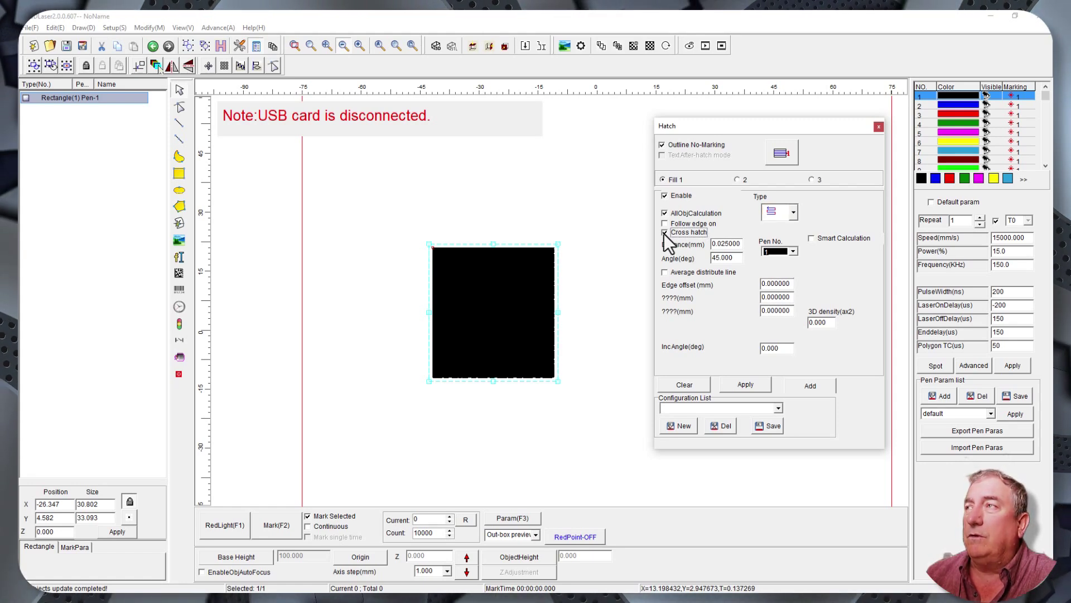
{"action": "double_click", "coordinate": [737, 243]}
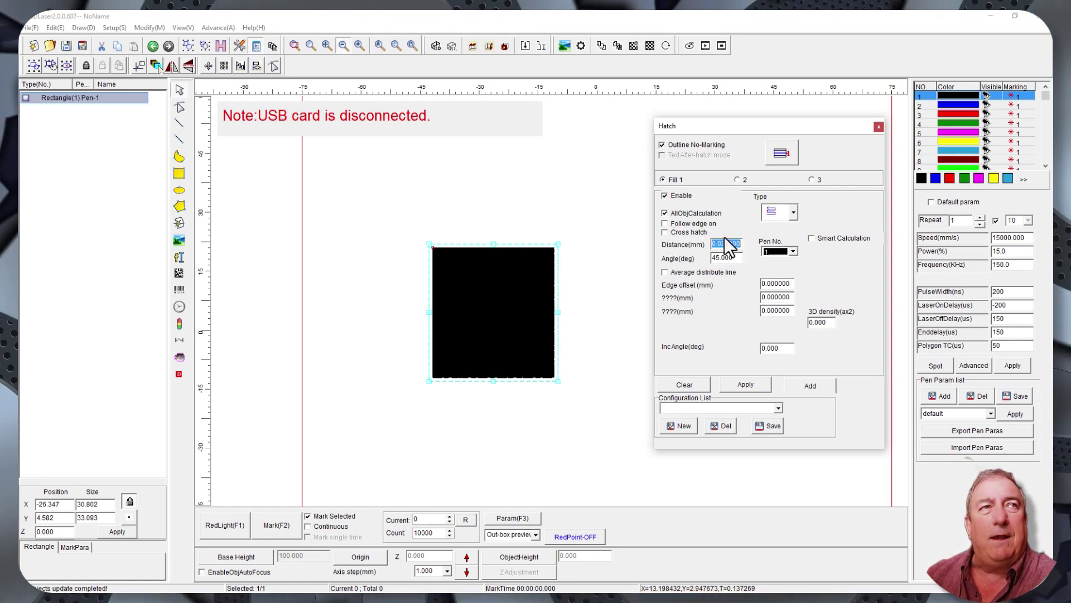
{"action": "key", "text": "BackSpace"}
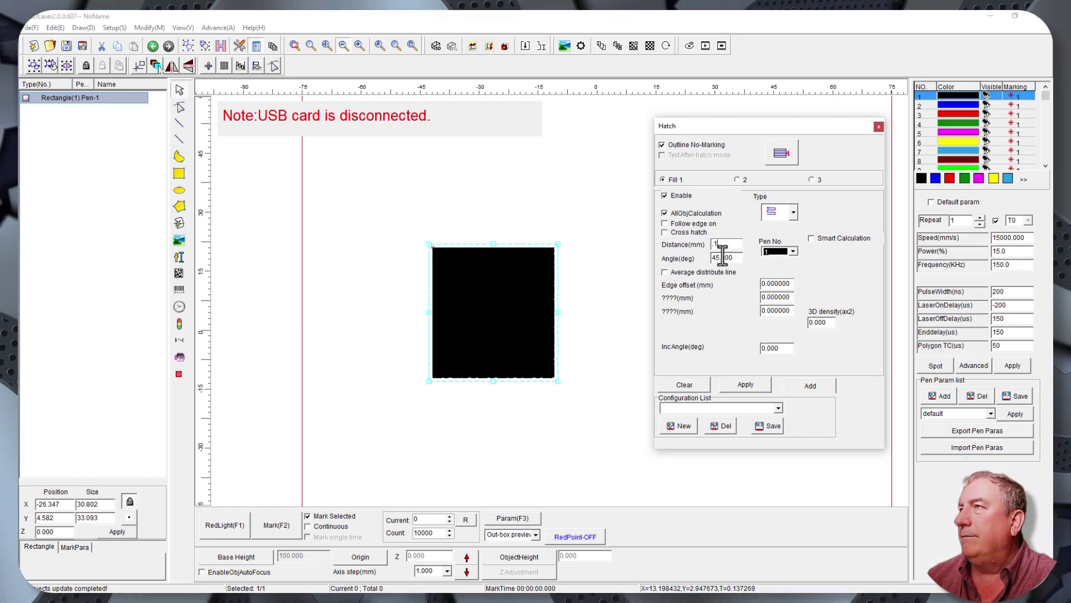
{"action": "key", "text": "BackSpace"}
{"action": "key", "text": "BackSpace"}
{"action": "type", "text": "0"}
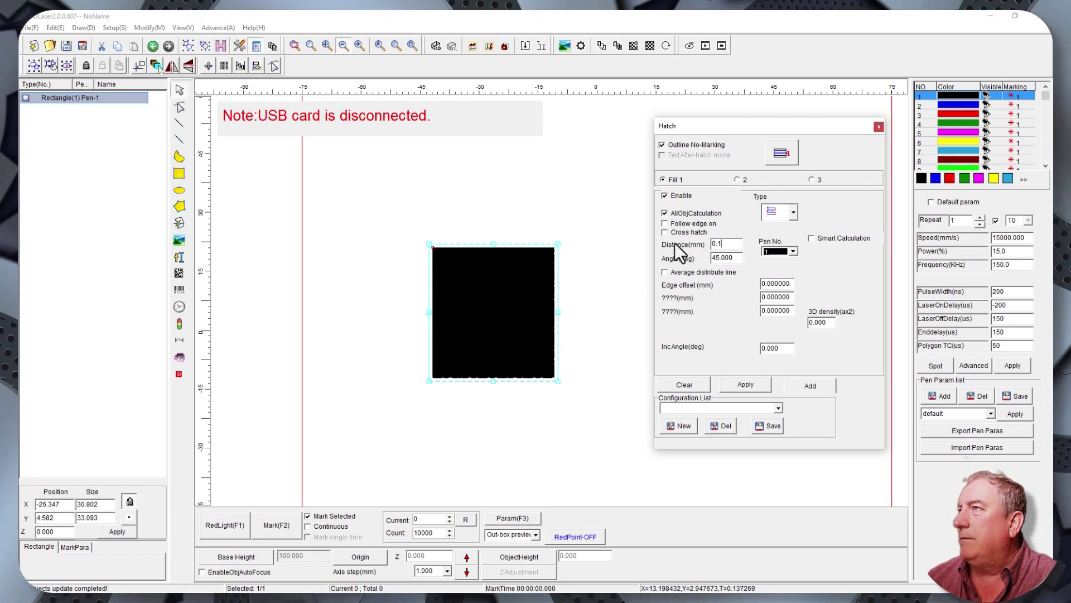
Step: Keep the 45° angle and pen 1 for the hatch, and apply it
{"action": "left_click", "coordinate": [726, 257]}
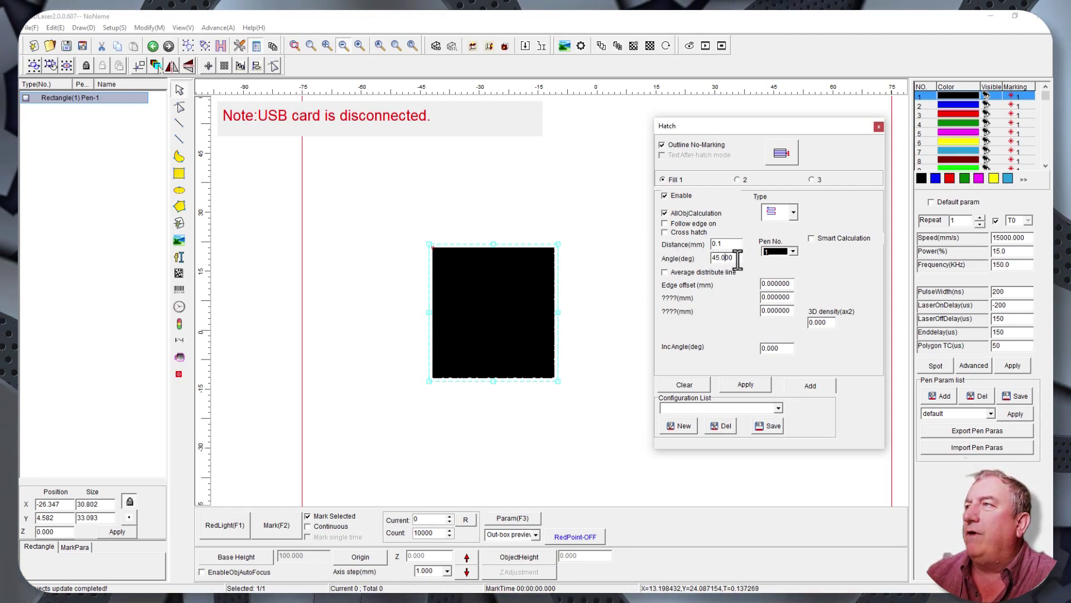
{"action": "left_click", "coordinate": [793, 251]}
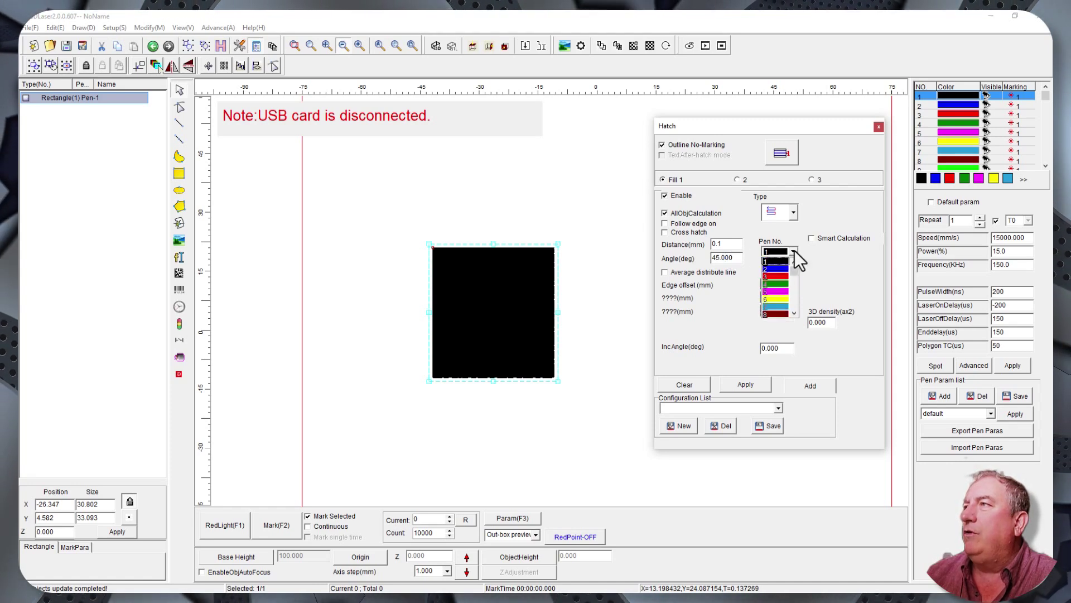
{"action": "left_click", "coordinate": [795, 251]}
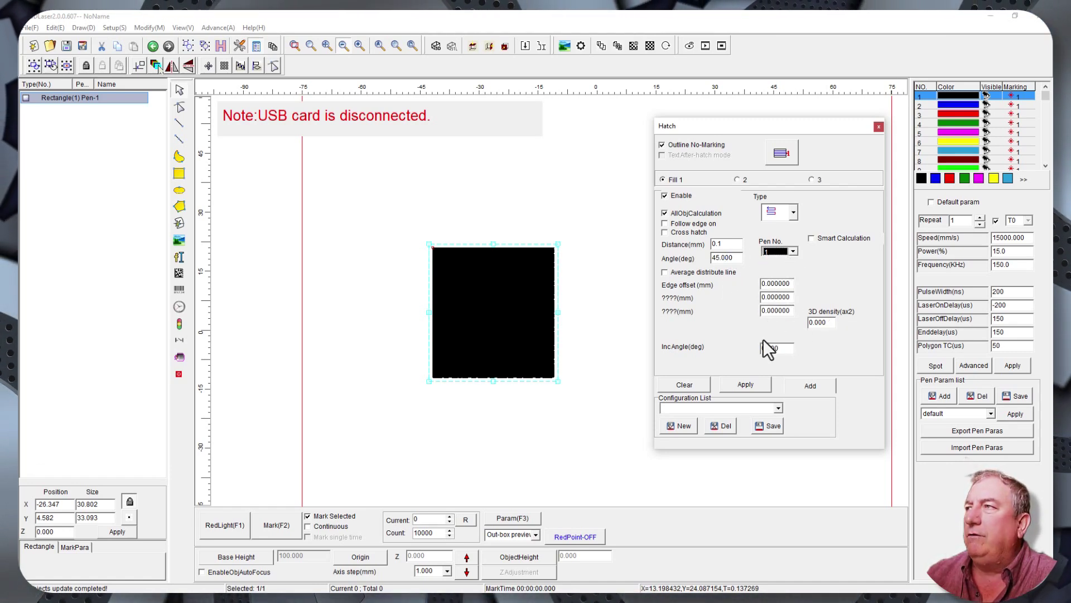
{"action": "left_click", "coordinate": [746, 384]}
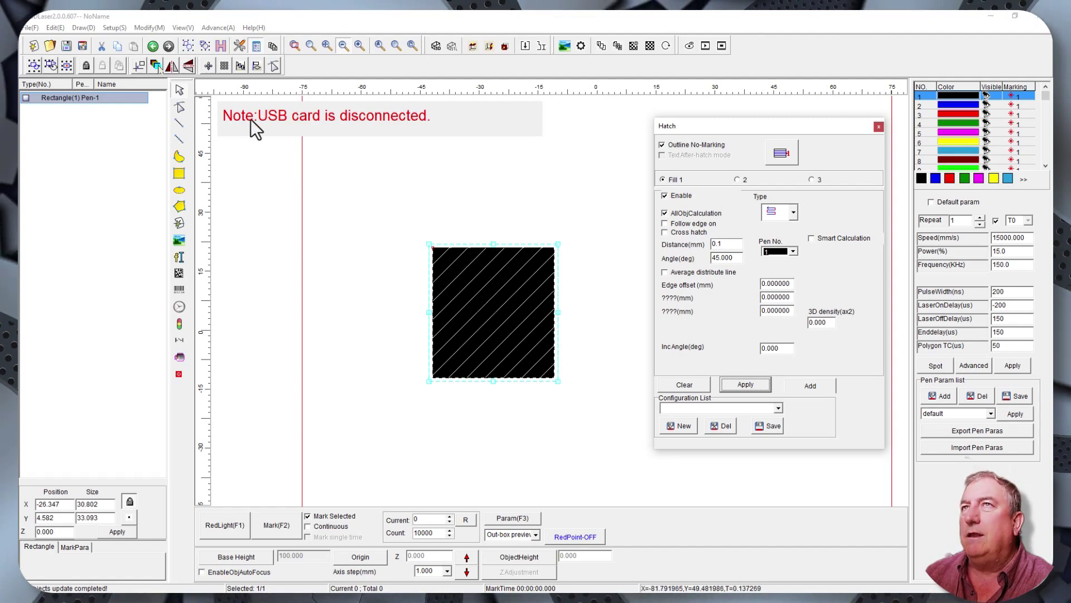
{"action": "left_click", "coordinate": [178, 91]}
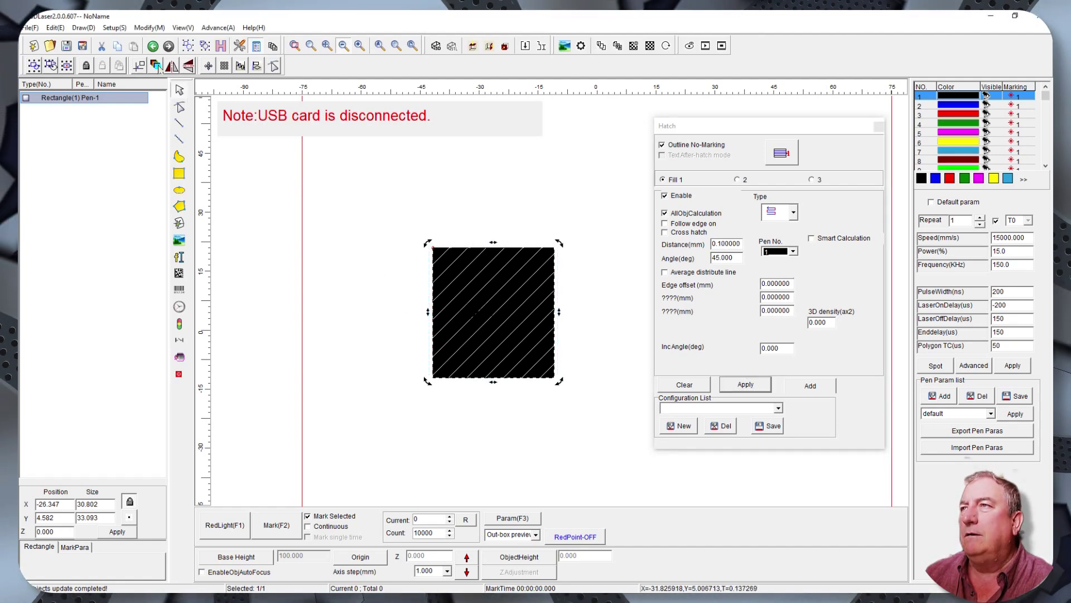
{"action": "scroll", "coordinate": [476, 311], "scroll_direction": "up", "scroll_amount": 3}
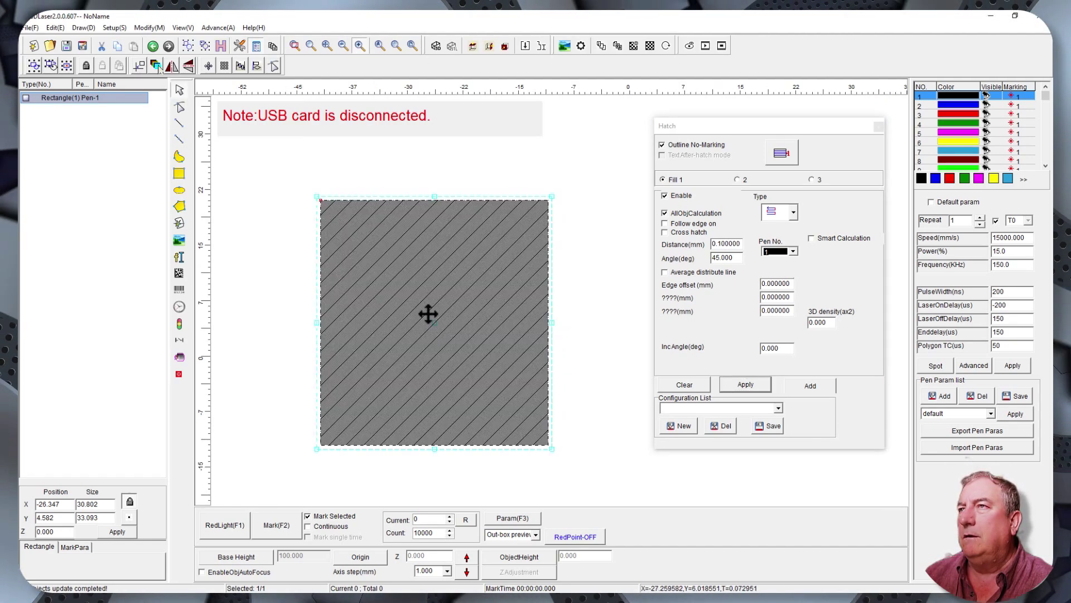
{"action": "scroll", "coordinate": [400, 312], "scroll_direction": "up", "scroll_amount": 1}
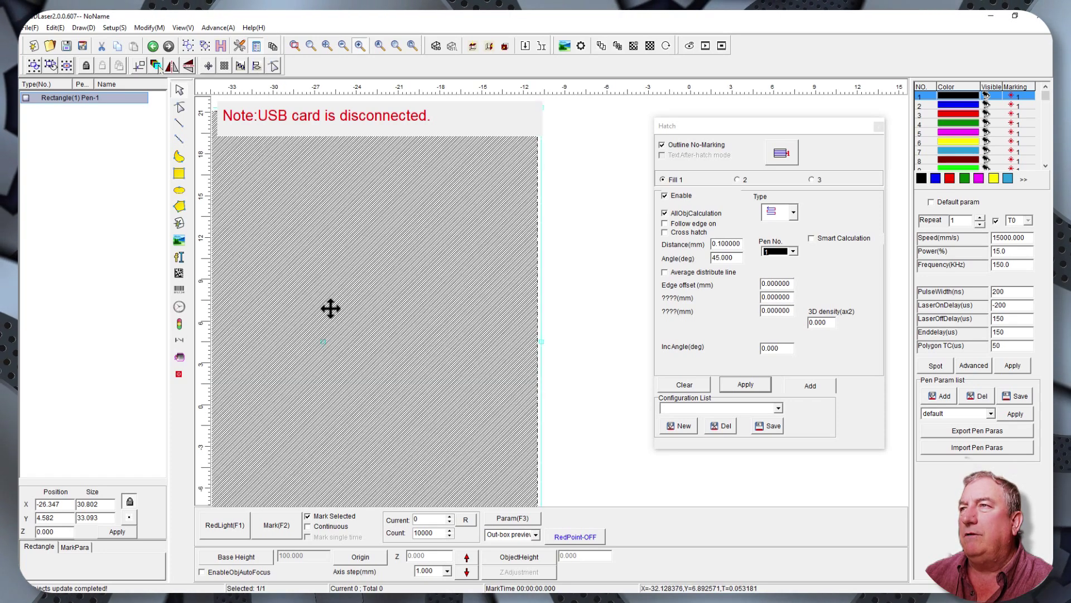
{"action": "scroll", "coordinate": [386, 316], "scroll_direction": "down", "scroll_amount": 2}
{"action": "scroll", "coordinate": [387, 316], "scroll_direction": "down", "scroll_amount": 3}
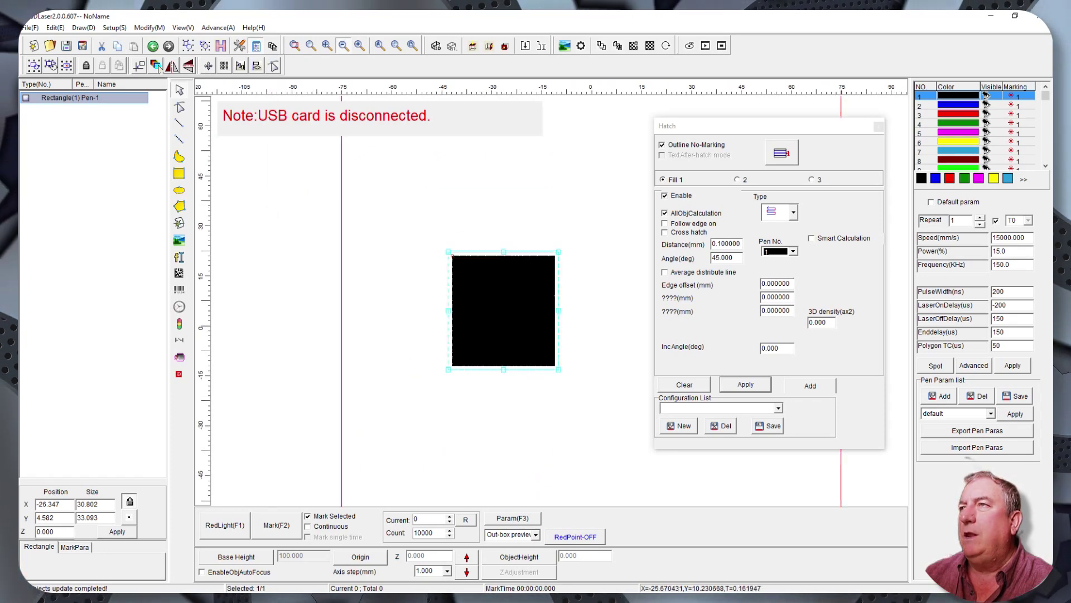
{"action": "left_click", "coordinate": [611, 219]}
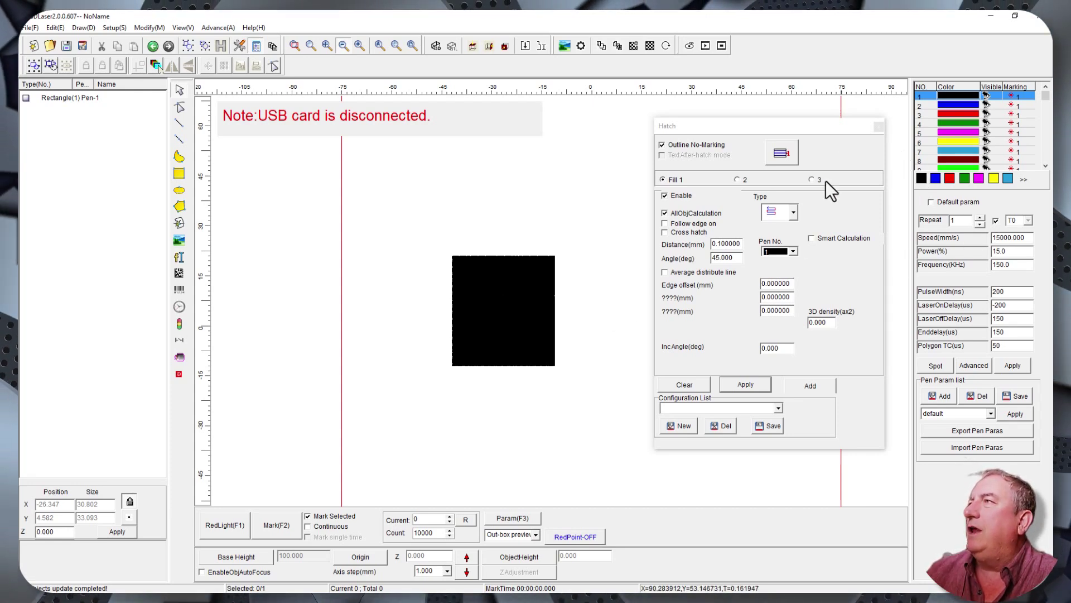
Step: Give pen 1 speed 2000 mm/s, power 37.5% and frequency 50 kHz, and apply
{"action": "left_click", "coordinate": [747, 384]}
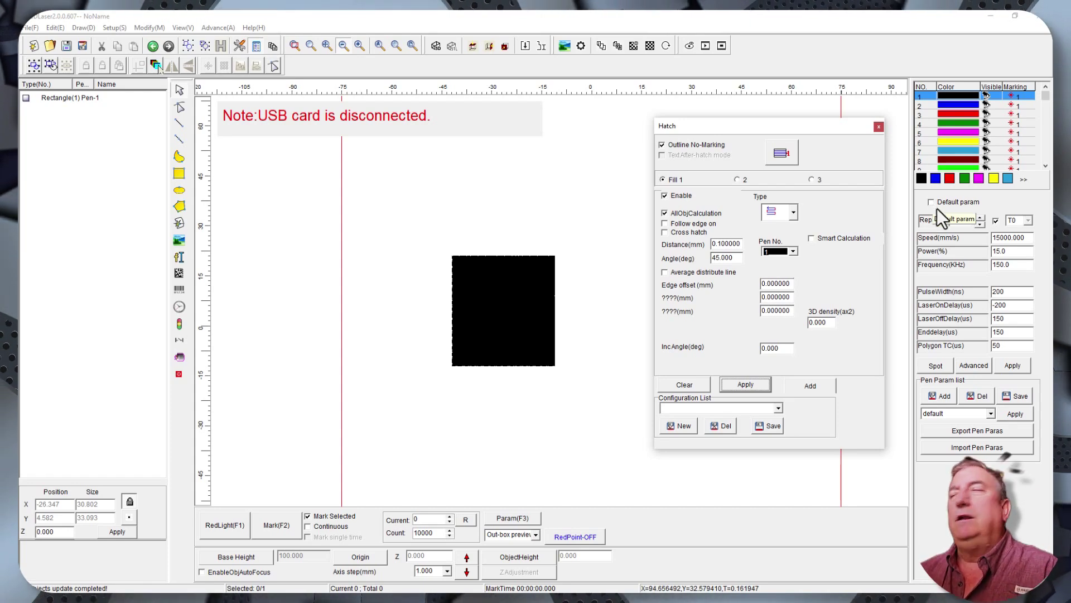
{"action": "double_click", "coordinate": [1011, 238]}
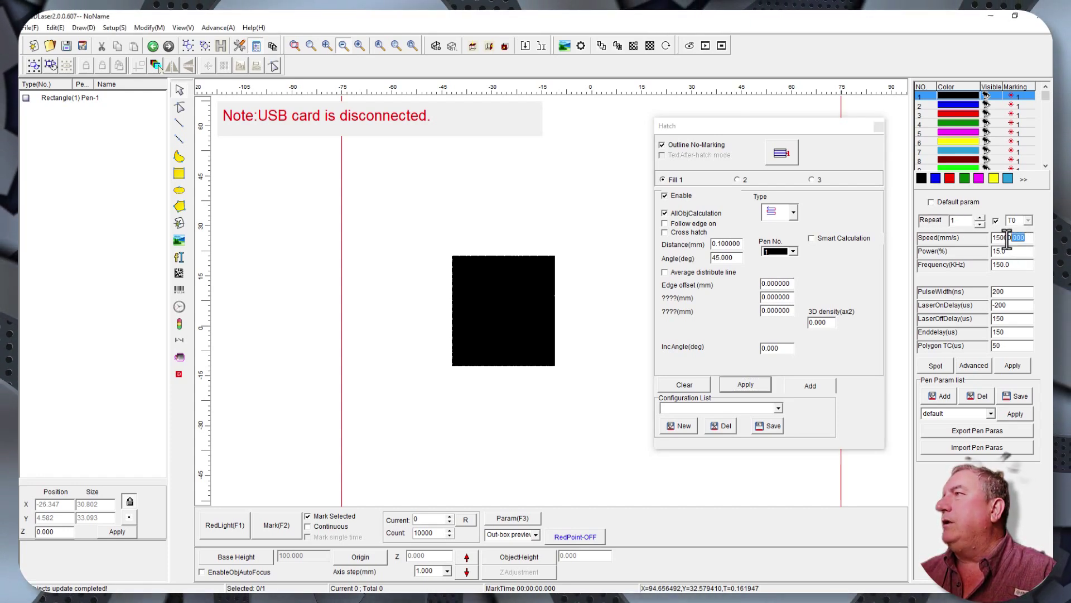
{"action": "type", "text": "2000"}
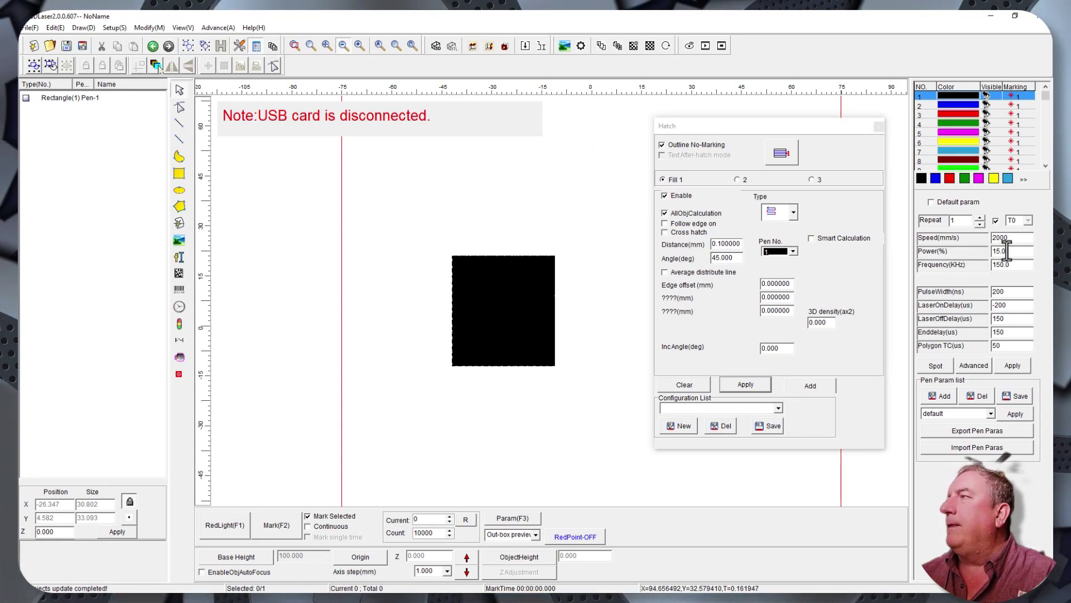
{"action": "double_click", "coordinate": [1007, 251]}
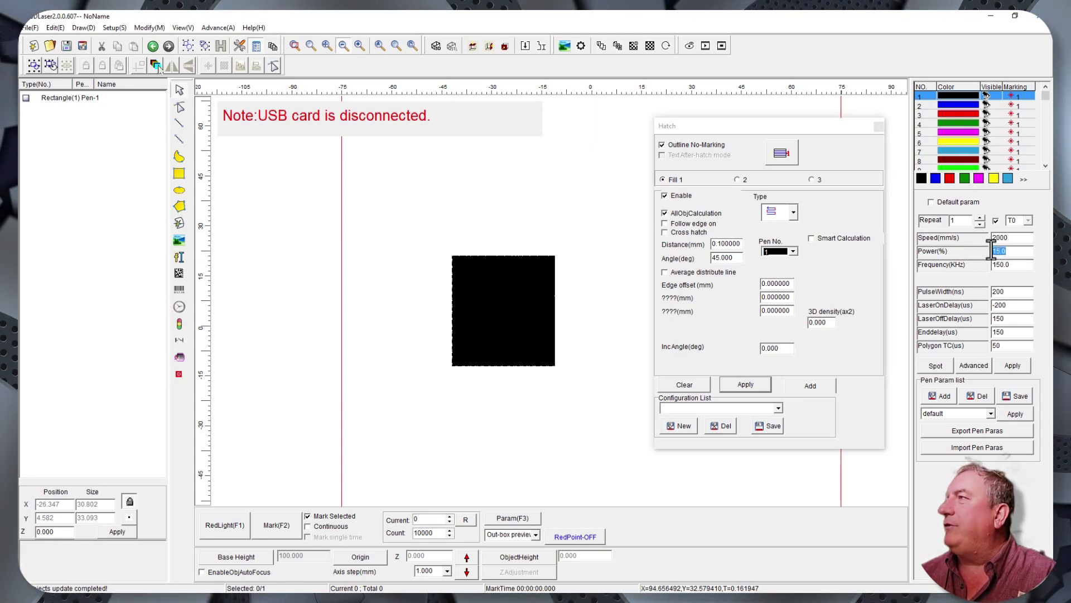
{"action": "type", "text": "37.5"}
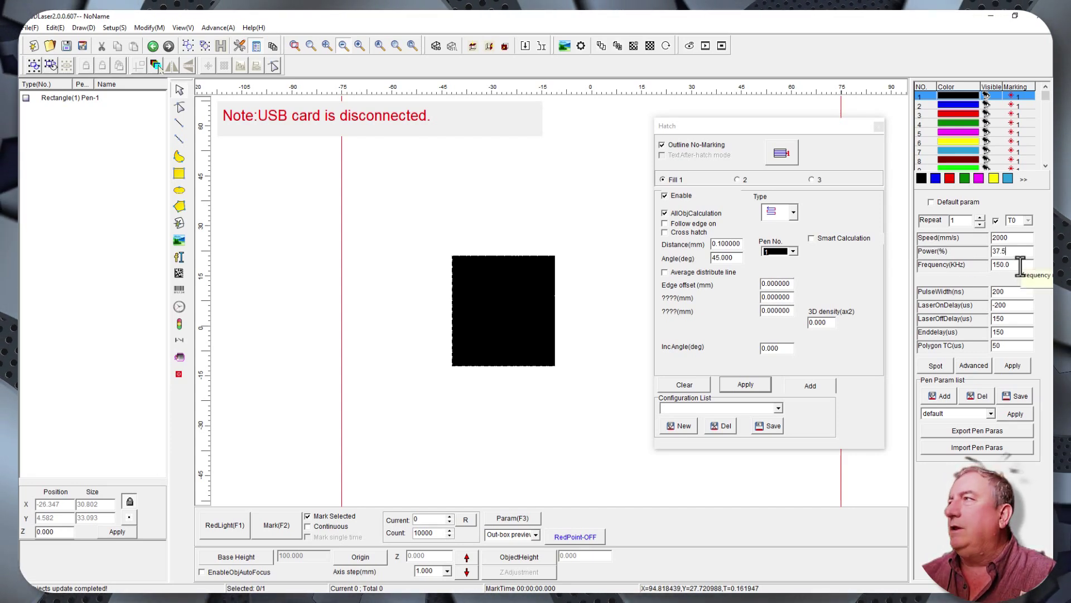
{"action": "double_click", "coordinate": [1020, 265]}
{"action": "type", "text": "50"}
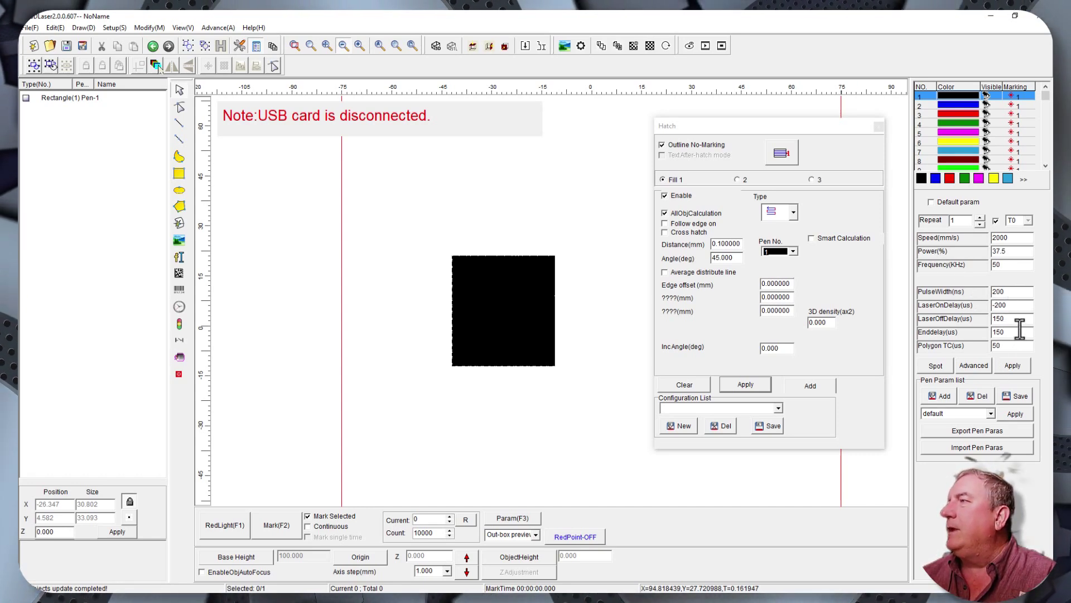
{"action": "left_click", "coordinate": [1013, 366]}
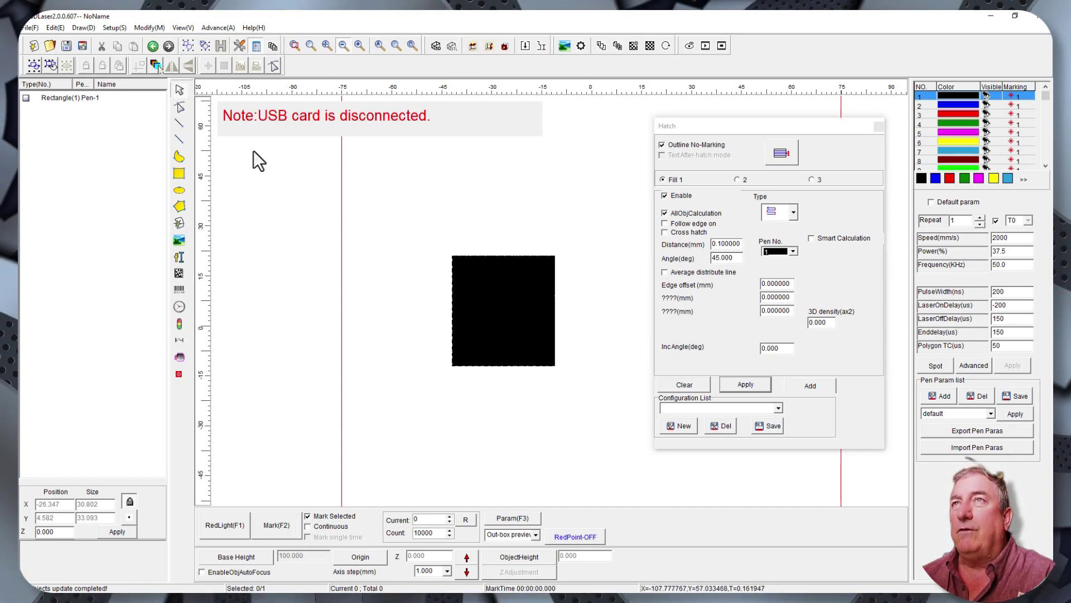
Step: Select the black hatched rectangle on the canvas
{"action": "left_click", "coordinate": [491, 290]}
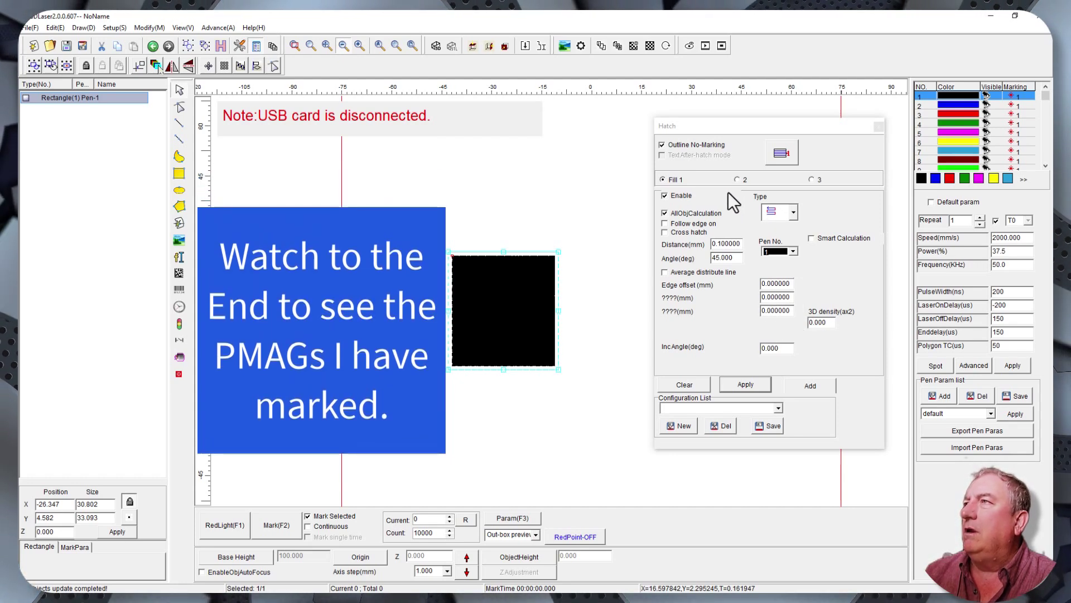
{"action": "left_click", "coordinate": [793, 218]}
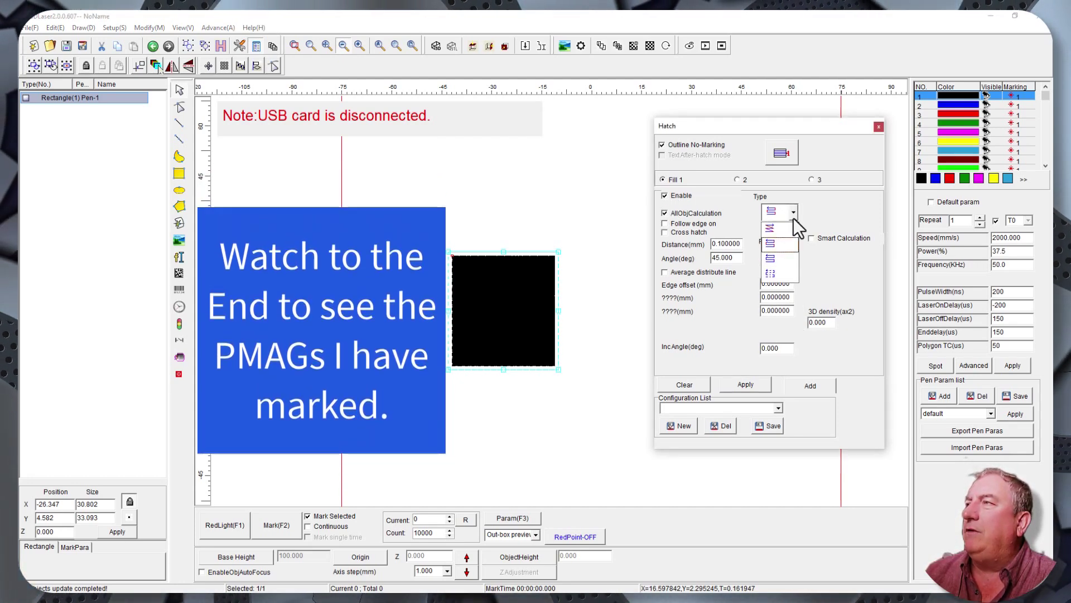
{"action": "left_click", "coordinate": [793, 218]}
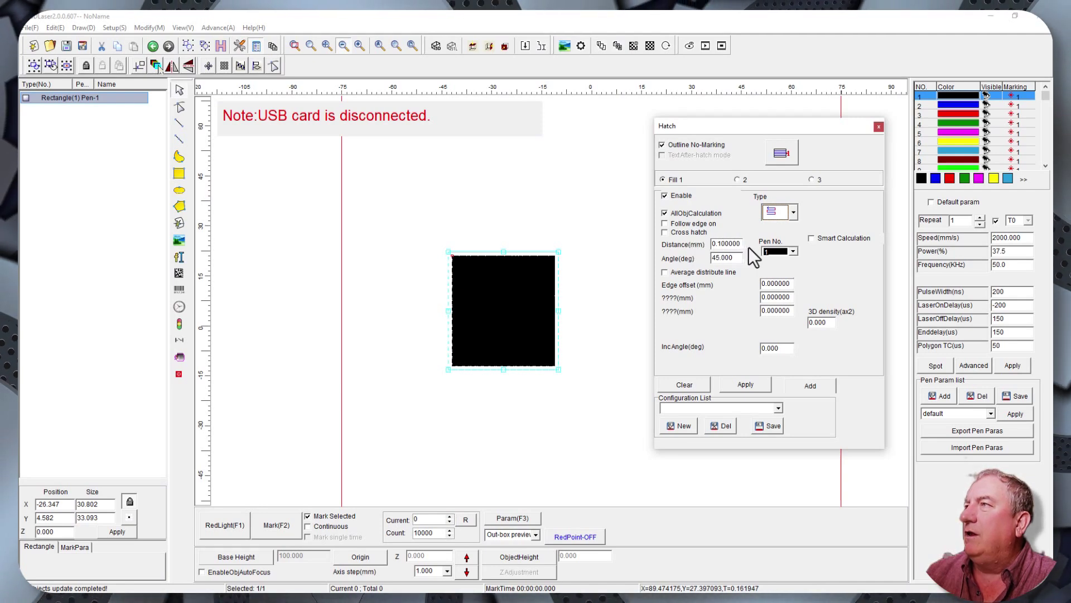
{"action": "left_click", "coordinate": [791, 213]}
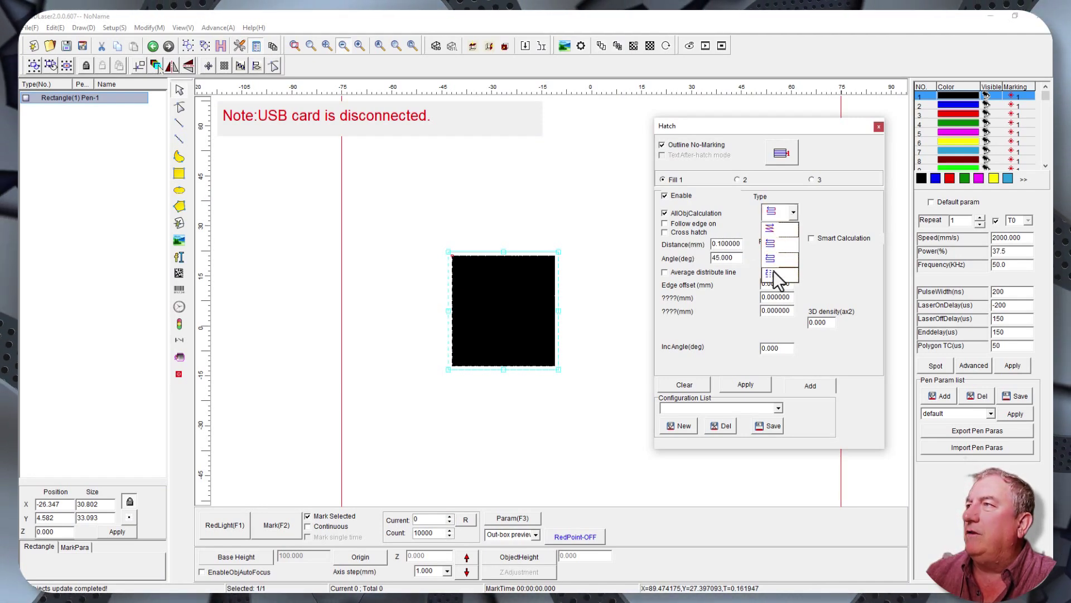
{"action": "left_click", "coordinate": [776, 249]}
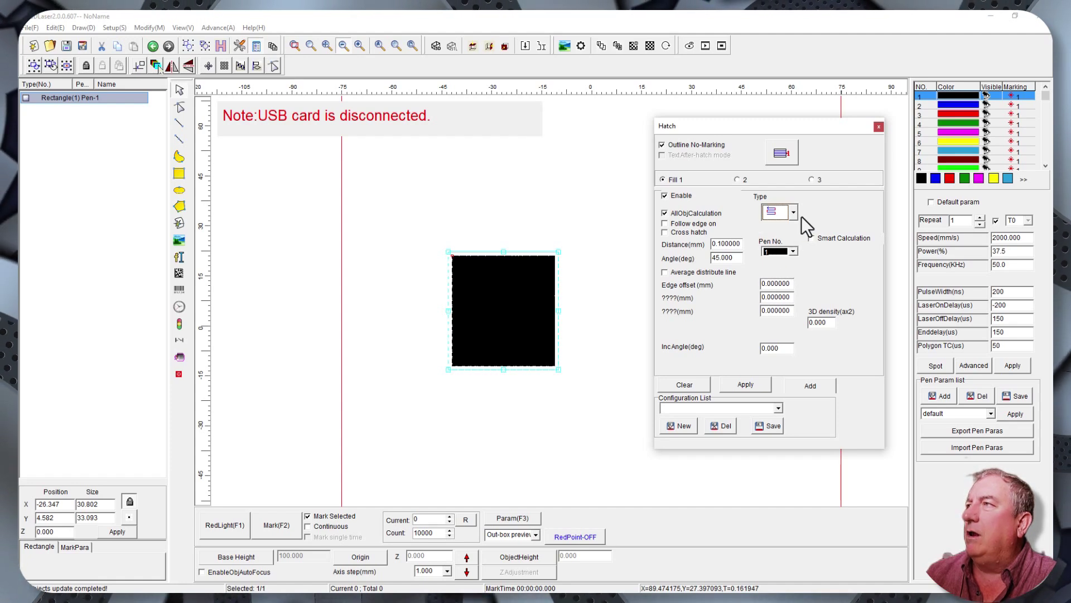